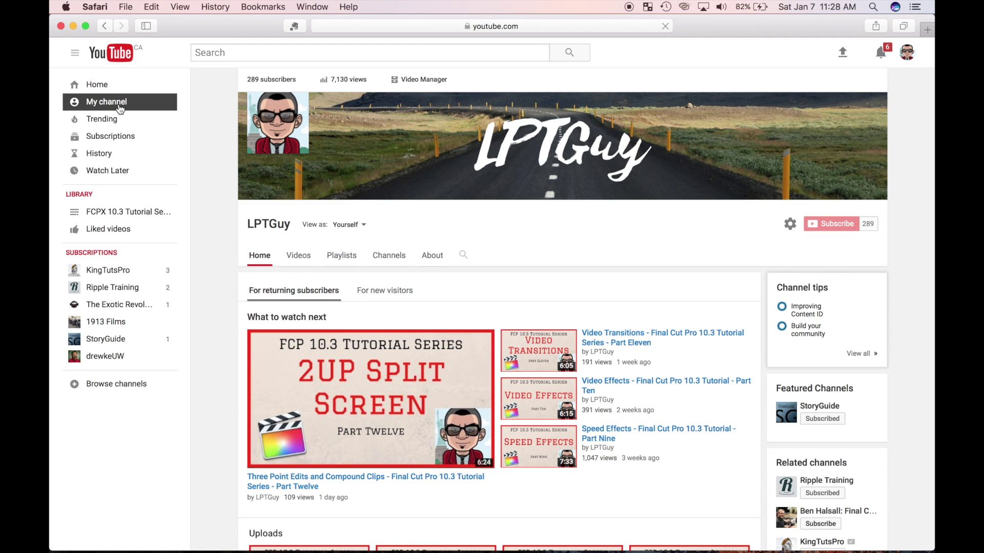
Open the Audio & Sound Effects tutorial from the YouTube channel, then close Safari
scroll(238, 232, "down", 10)
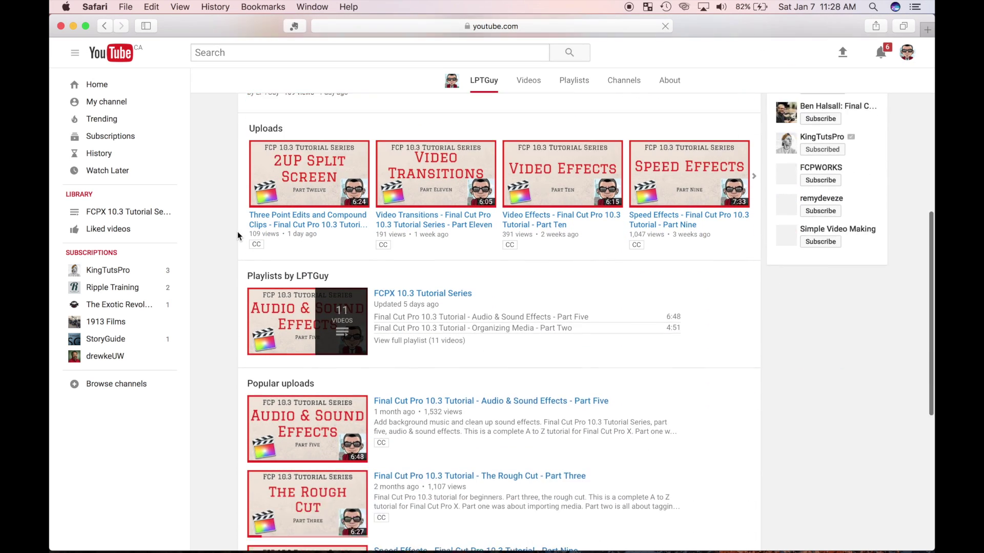
scroll(238, 232, "down", 4)
scroll(405, 223, "down", 3)
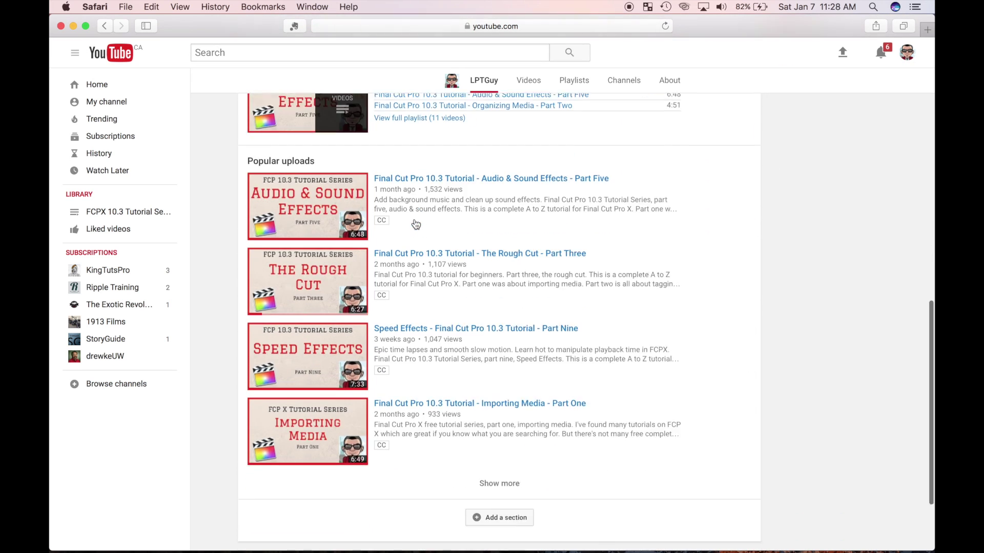
scroll(415, 224, "down", 3)
scroll(405, 228, "up", 4)
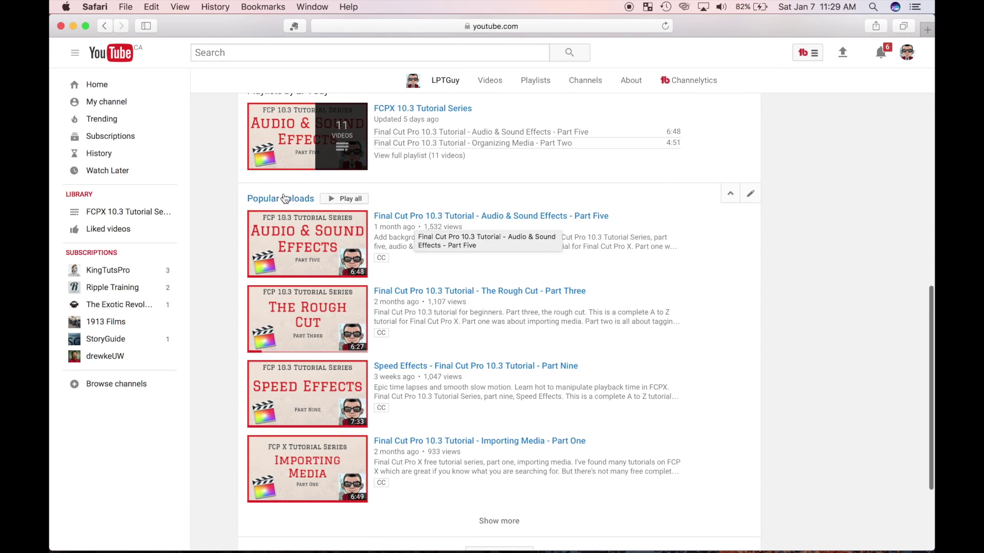
left_click(350, 232)
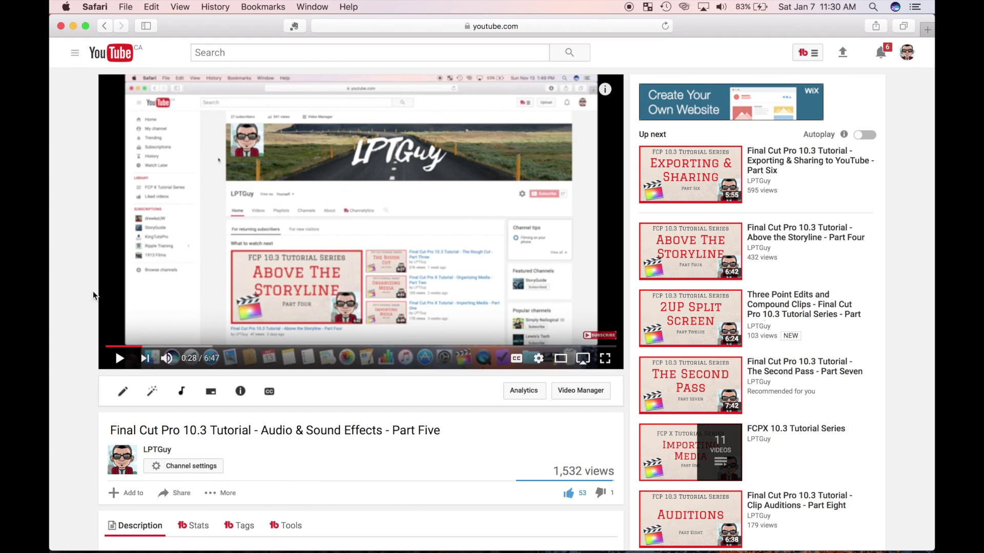
left_click(60, 27)
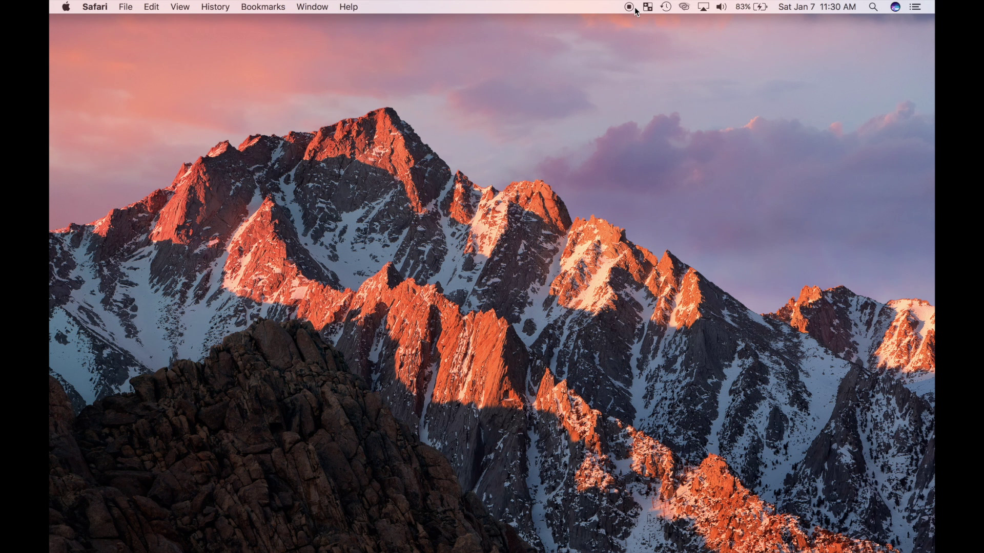
Launch Final Cut Pro from the Dock
left_click(600, 277)
mouse_move(562, 552)
left_click(691, 528)
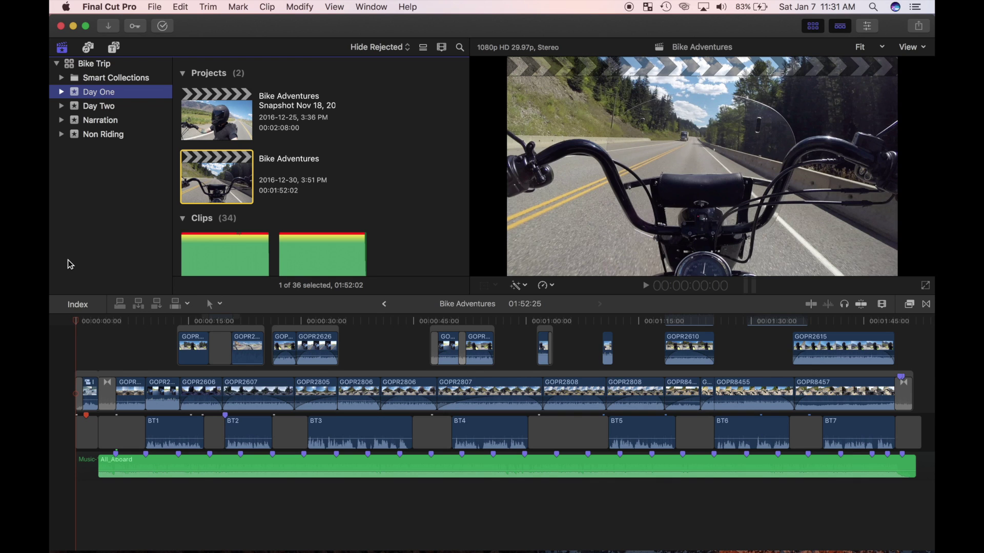
Preview the Atmosphere title in the Titles and Generators browser
left_click(113, 47)
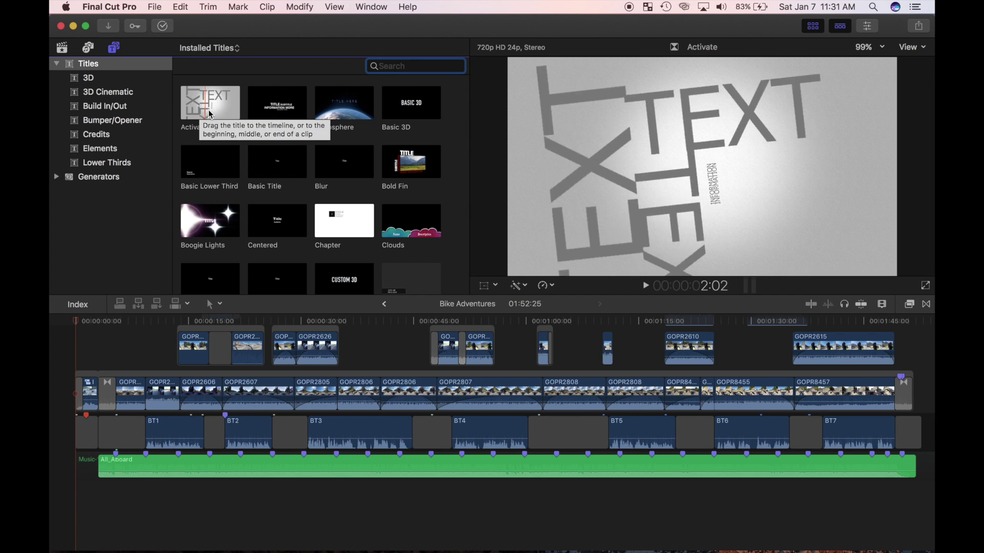
left_click(325, 114)
key("space")
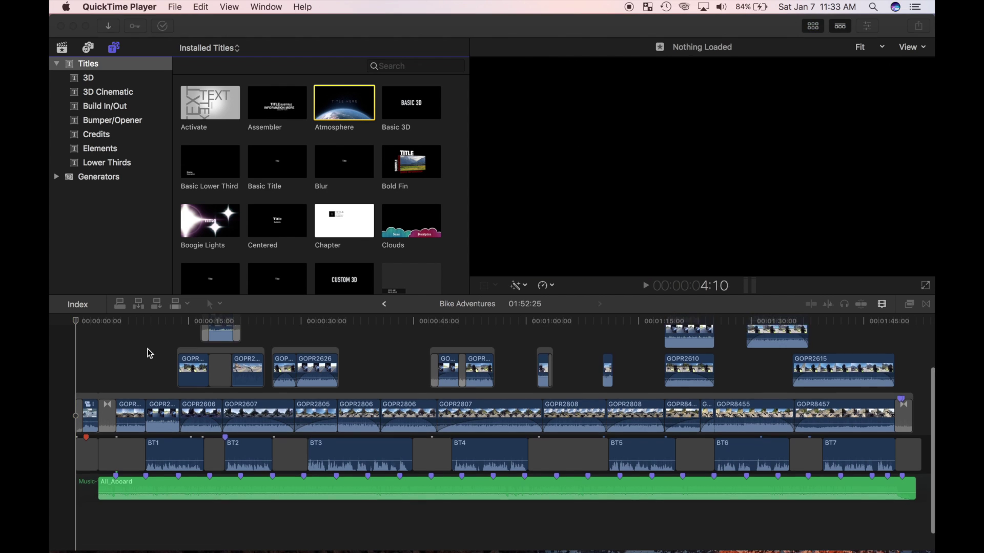
Connect a Basic Title above the storyline at the 3-second playhead position
left_click(96, 362)
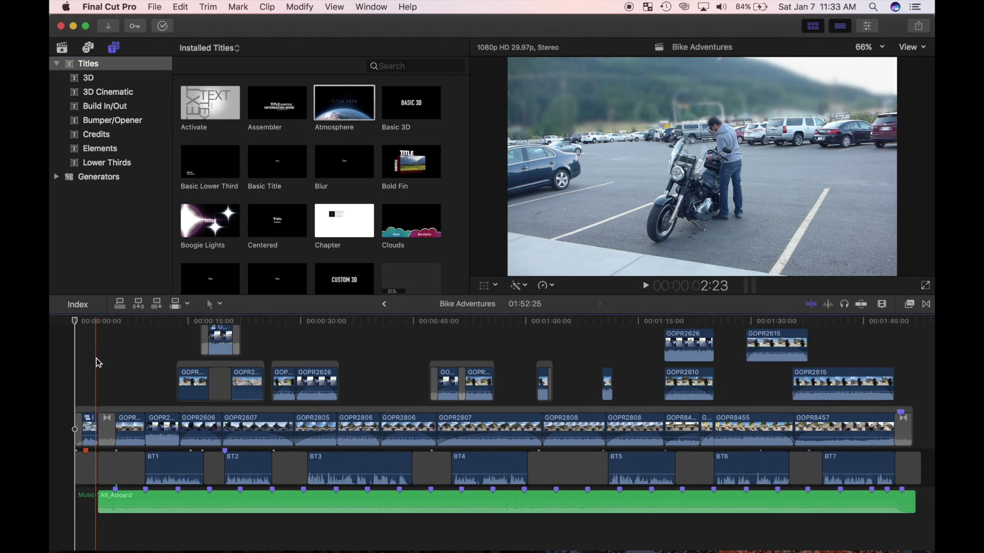
left_click(96, 363)
key("super+equal")
key("super+equal")
left_click(101, 364)
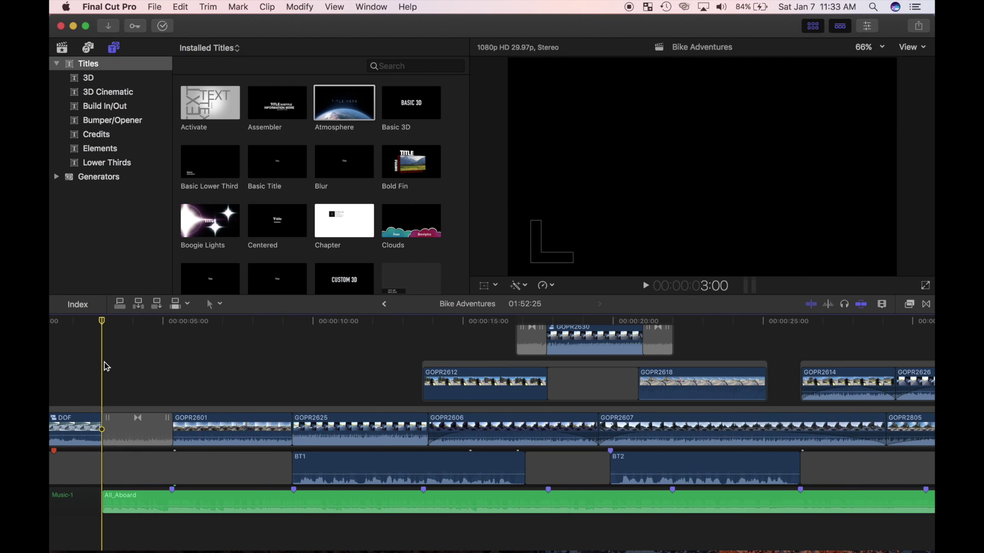
left_click(281, 177)
left_click_drag(281, 176, 108, 387)
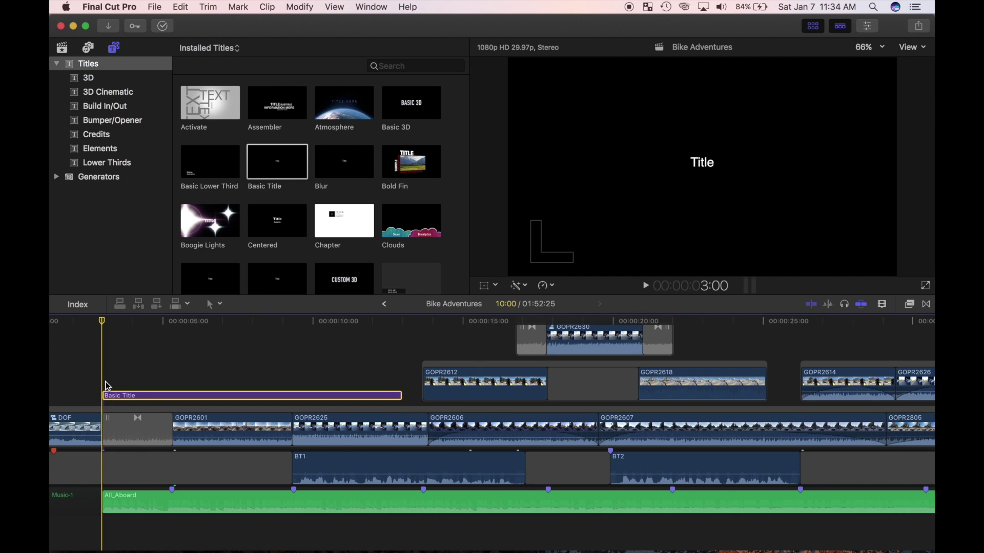
left_click(120, 304)
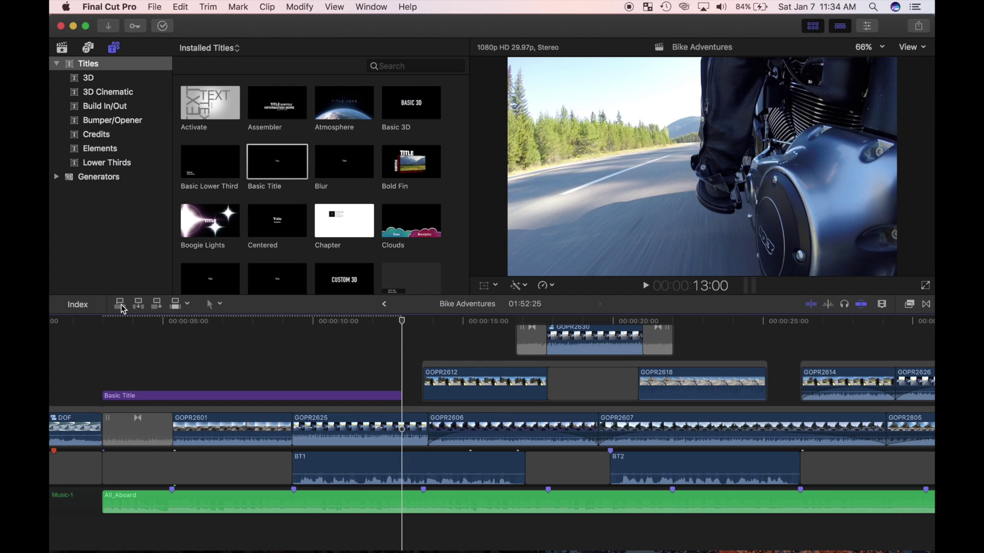
key("super+z")
left_click(278, 167)
key("q")
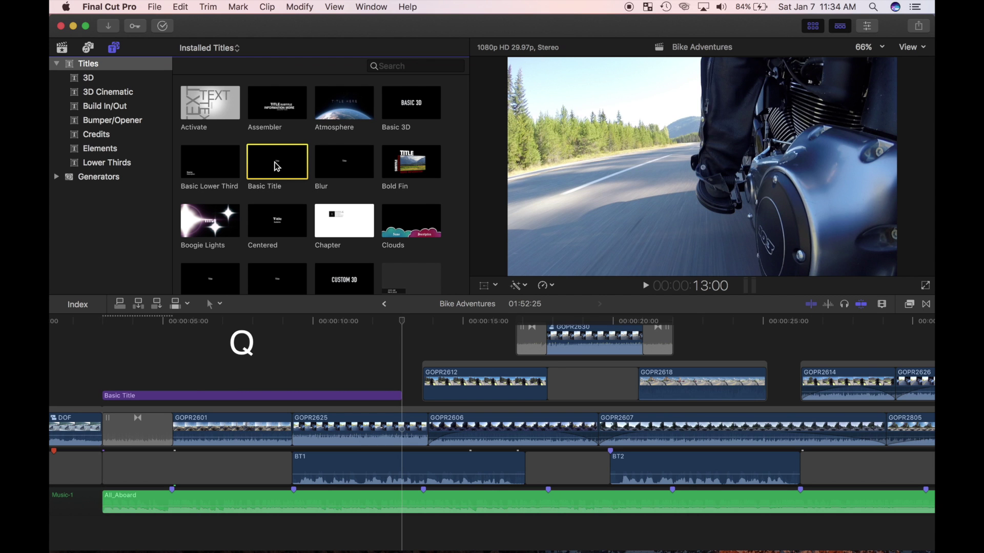
Replace the placeholder title text with 'Bike Adventures' in the viewer
left_click(222, 395)
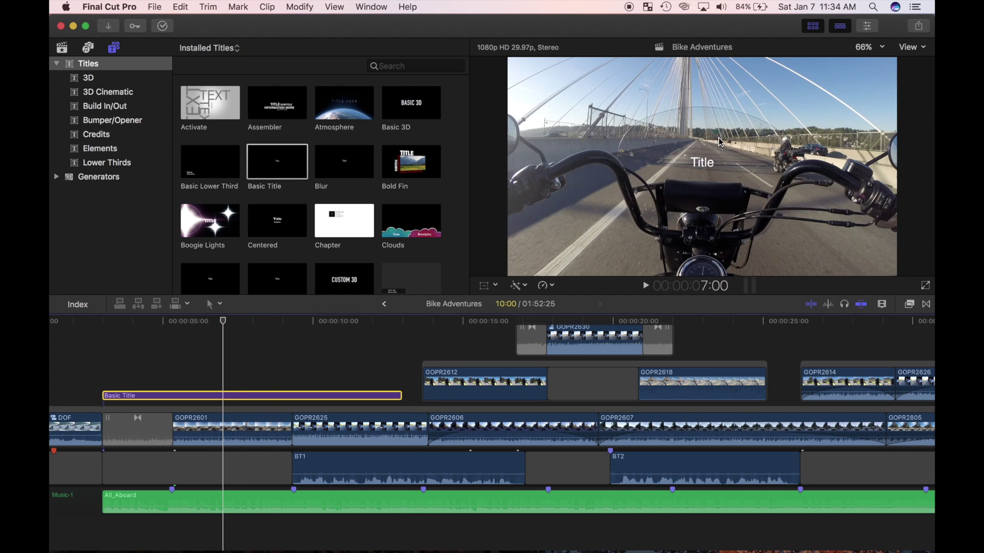
double_click(703, 164)
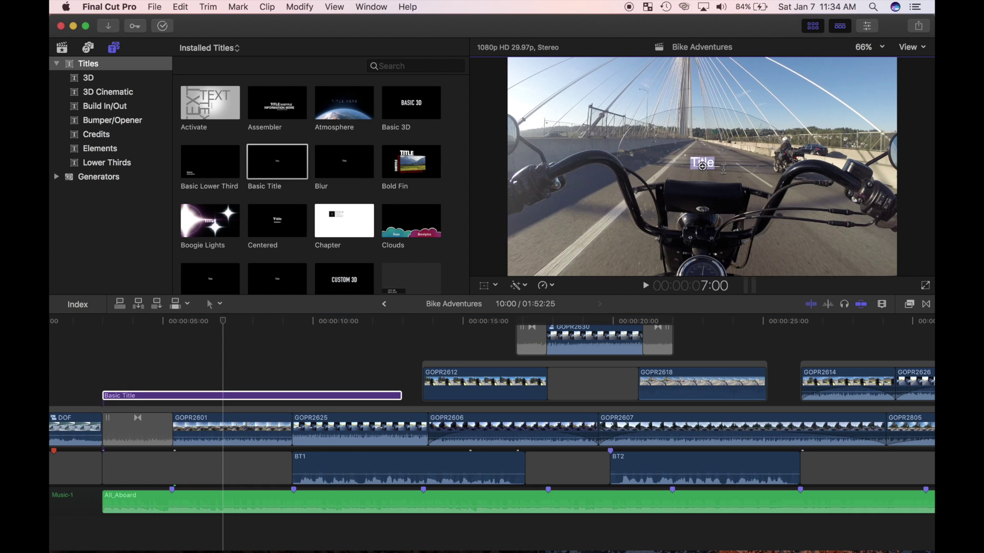
key("BackSpace")
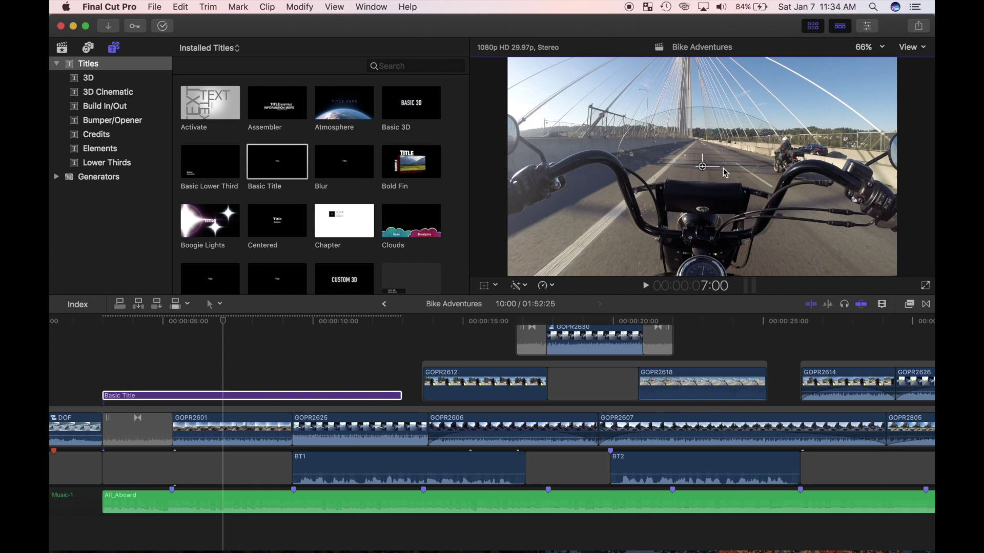
type("Bike Adv")
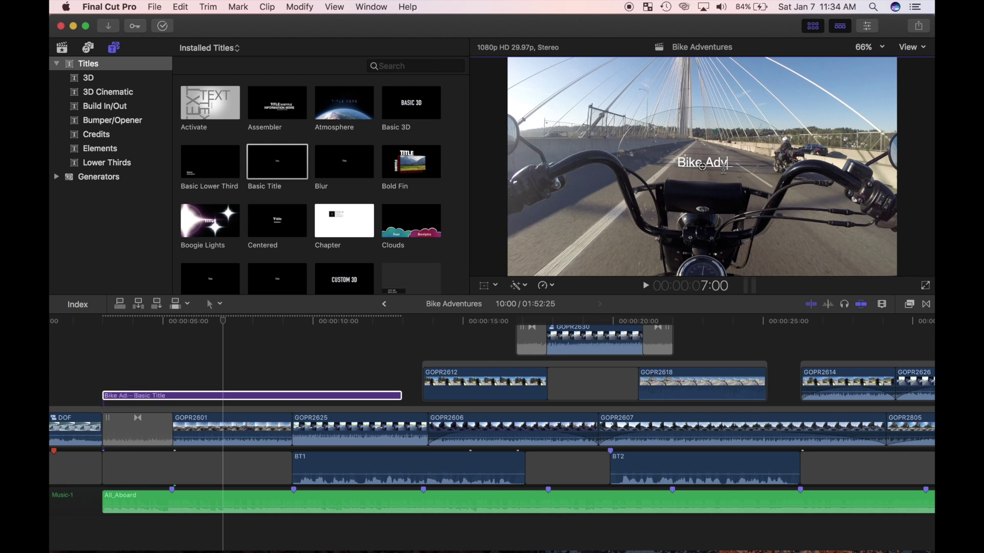
type("entures")
mouse_move(703, 169)
left_mouse_down()
mouse_move(703, 221)
mouse_move(569, 226)
mouse_move(669, 212)
mouse_move(702, 191)
mouse_move(703, 168)
left_mouse_up()
left_click(227, 398)
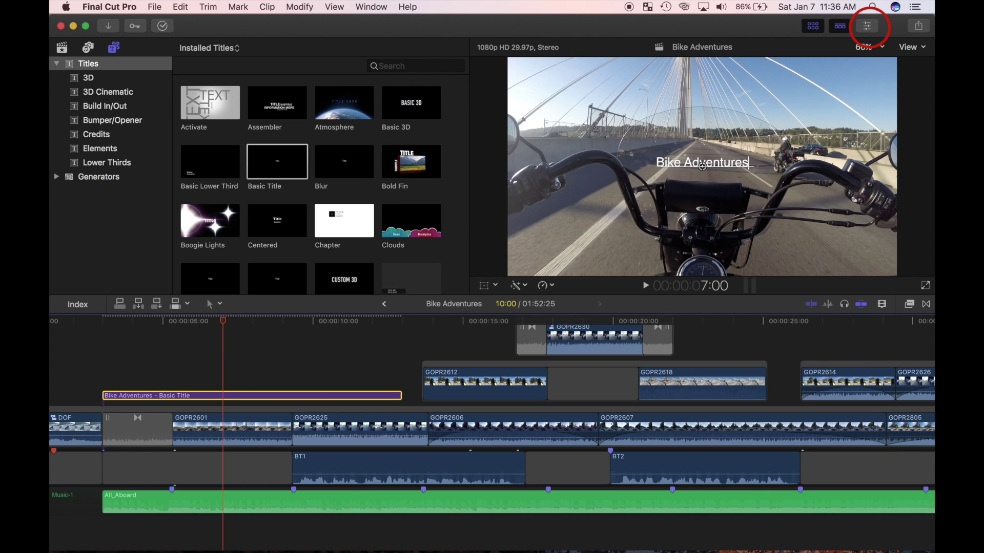
Set the title's font to Abadi MT Condensed and enlarge the text
left_click(870, 27)
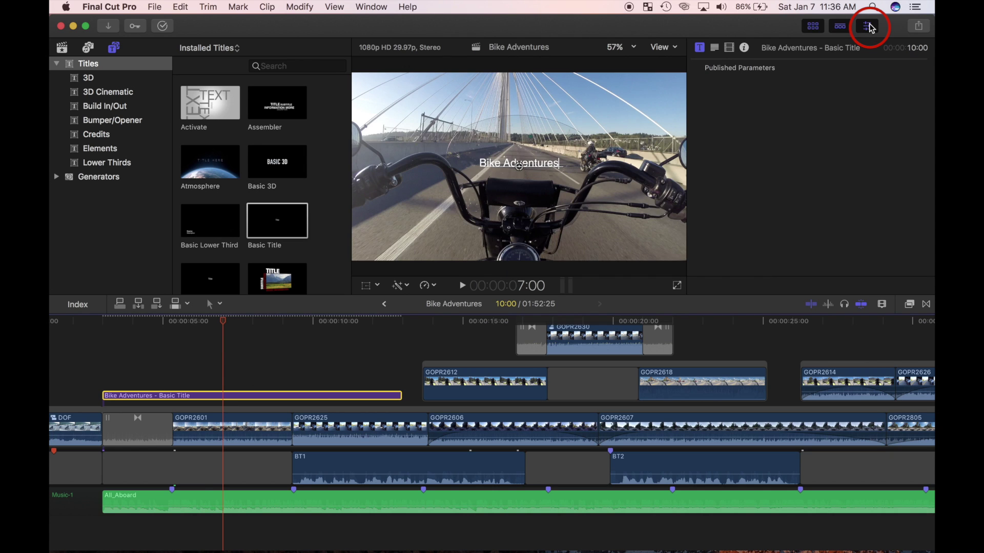
left_click(716, 50)
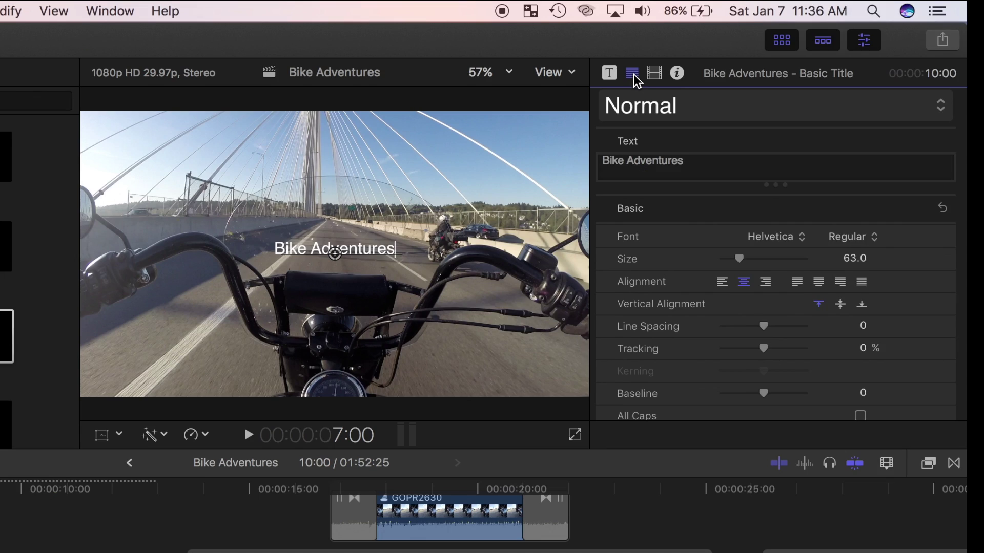
left_click(808, 155)
scroll(822, 140, "up", 15)
left_click(824, 10)
left_click_drag(785, 170, 799, 174)
left_click_drag(778, 272, 757, 285)
Add an outline and glow to the title and make its face colour green
scroll(755, 279, "down", 3)
scroll(755, 278, "down", 4)
left_click(927, 324)
scroll(930, 328, "down", 3)
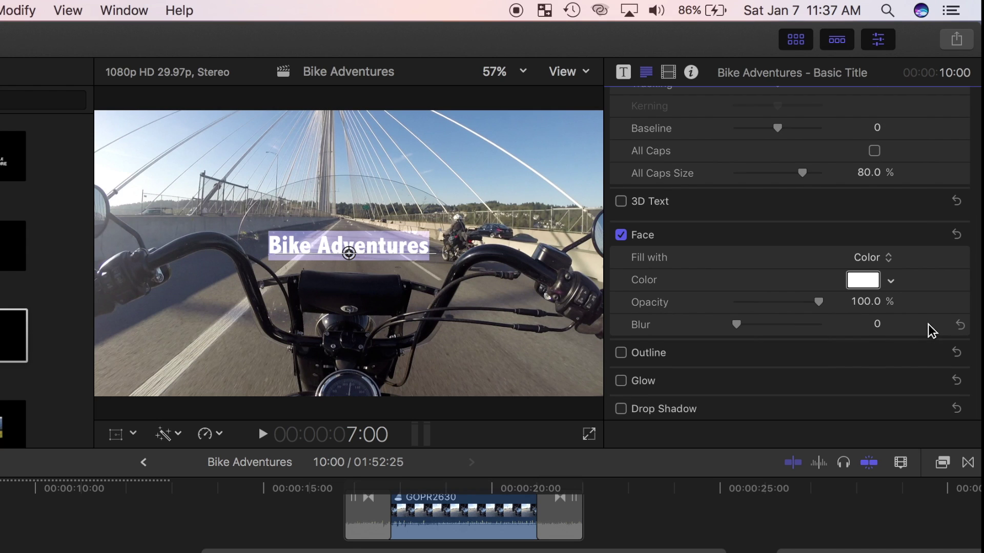
left_click(621, 353)
left_click(621, 382)
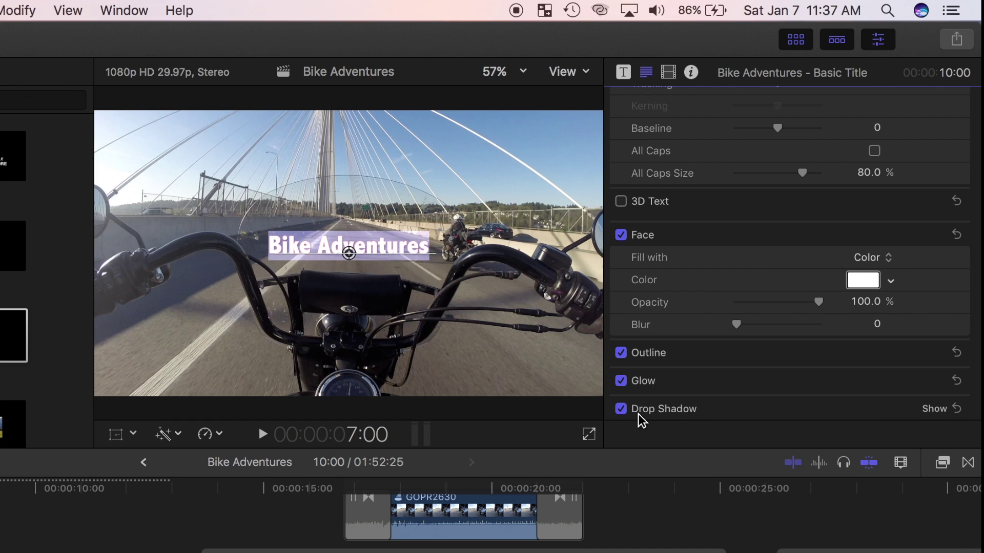
left_click(934, 353)
left_click(863, 280)
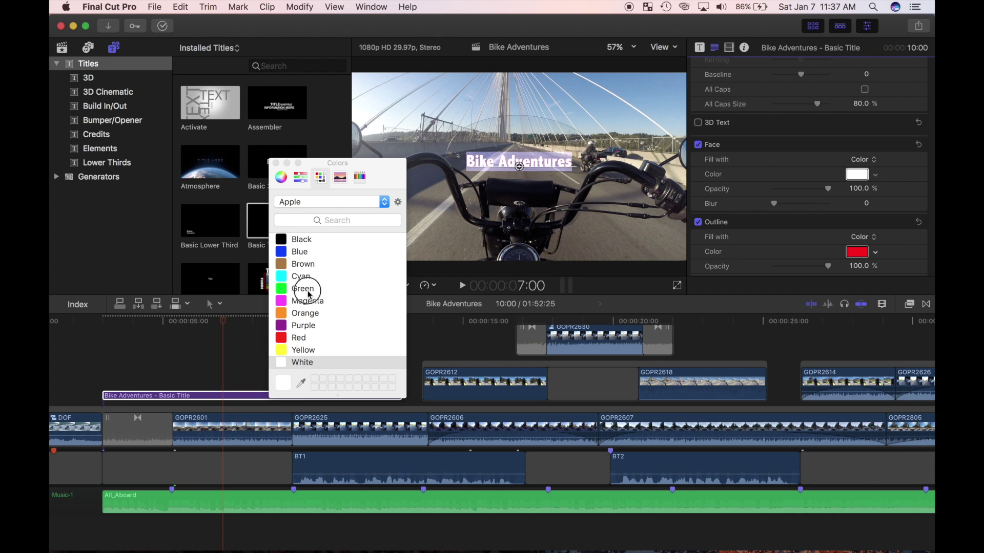
left_click(28, 440)
left_click(276, 163)
Adjust the drop shadow distance and set the title size to 197
scroll(810, 194, "down", 4)
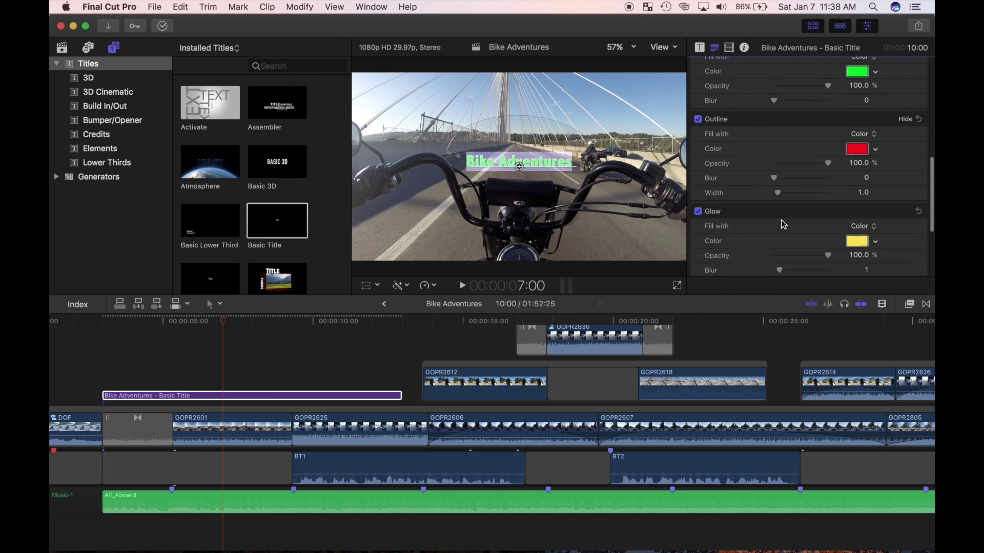
left_click_drag(775, 193, 787, 192)
scroll(789, 205, "down", 5)
left_click(792, 257)
scroll(791, 246, "up", 10)
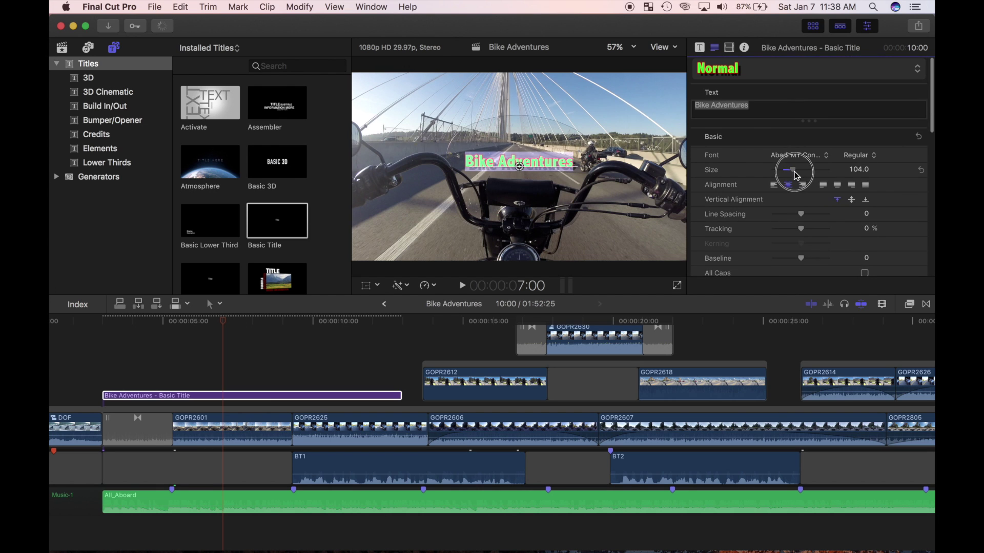
left_click_drag(809, 171, 810, 170)
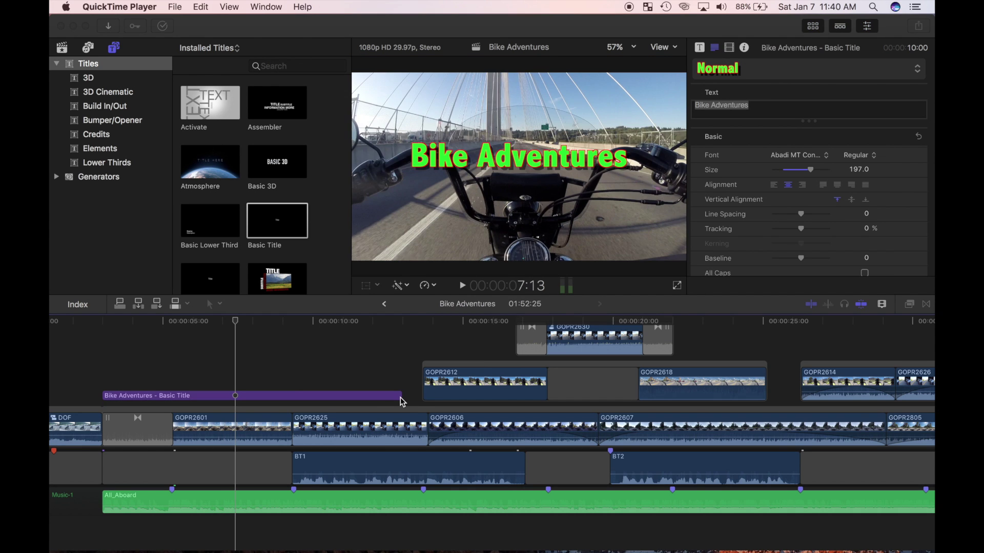
Extend the Bike Adventures title with Shift+X so it ends where GOPR2625 begins
left_click(402, 398)
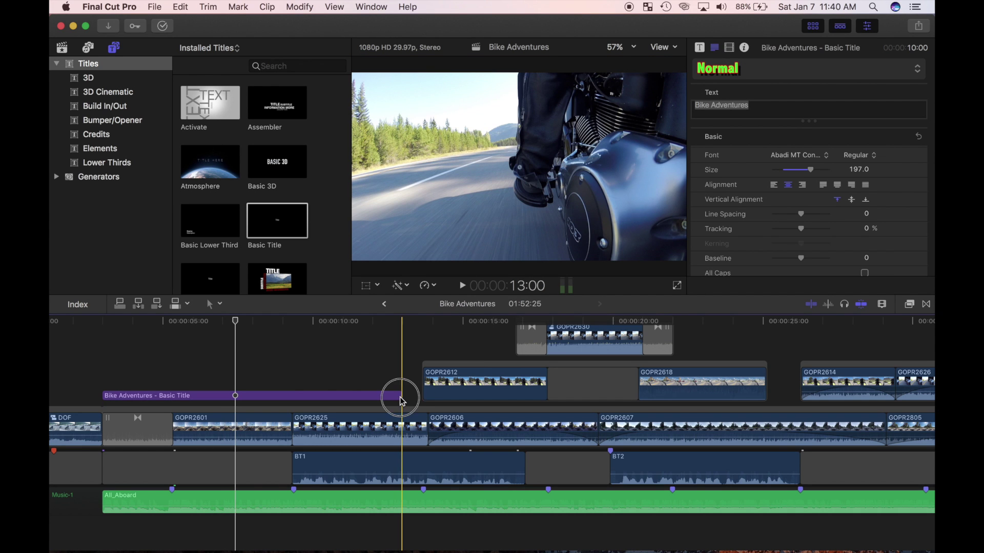
left_click_drag(401, 398, 242, 399)
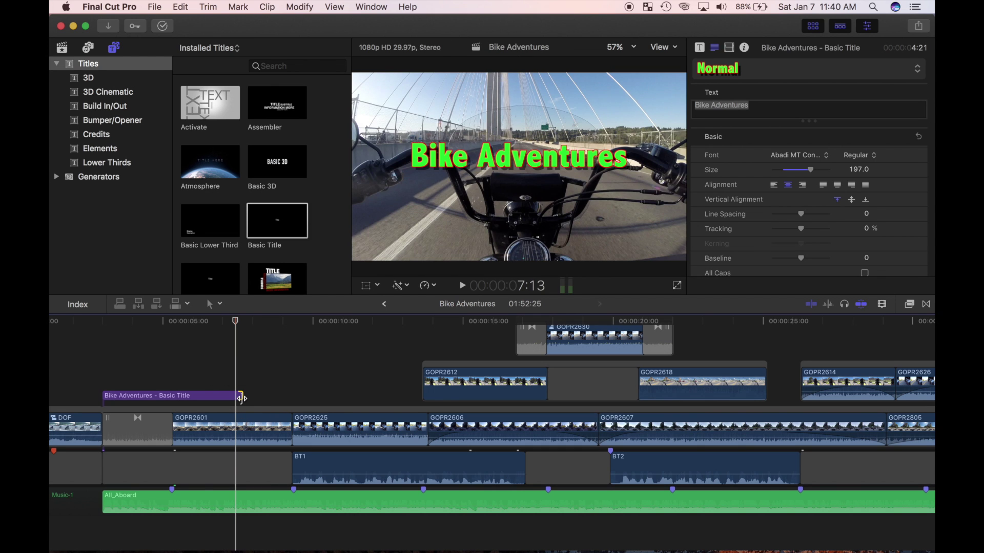
left_click(170, 361)
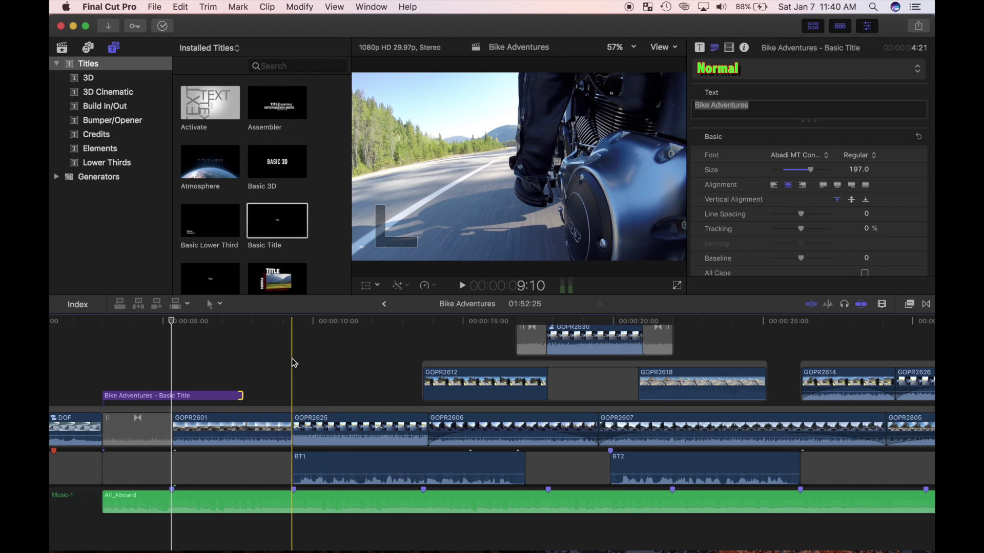
key("shift+x")
key("shift+x")
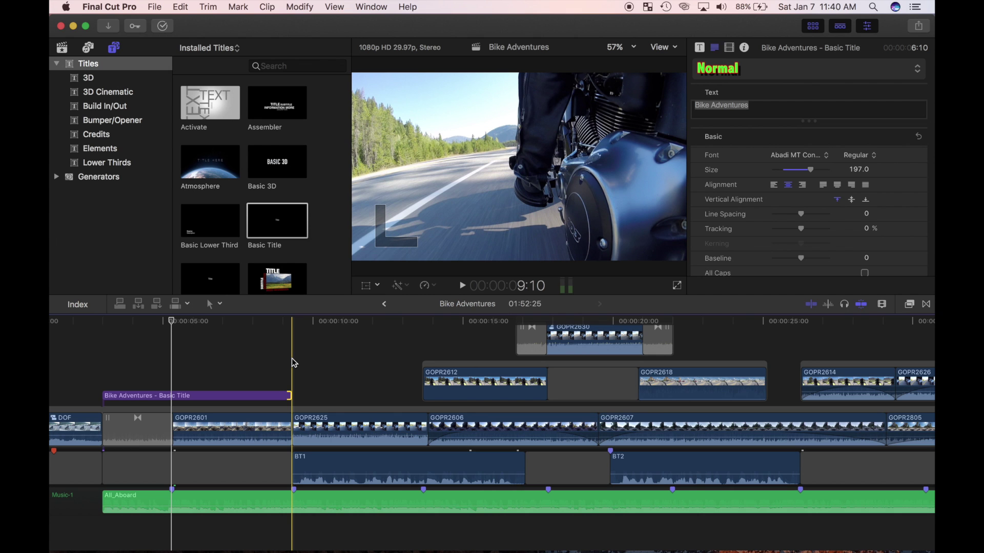
key("shift+x")
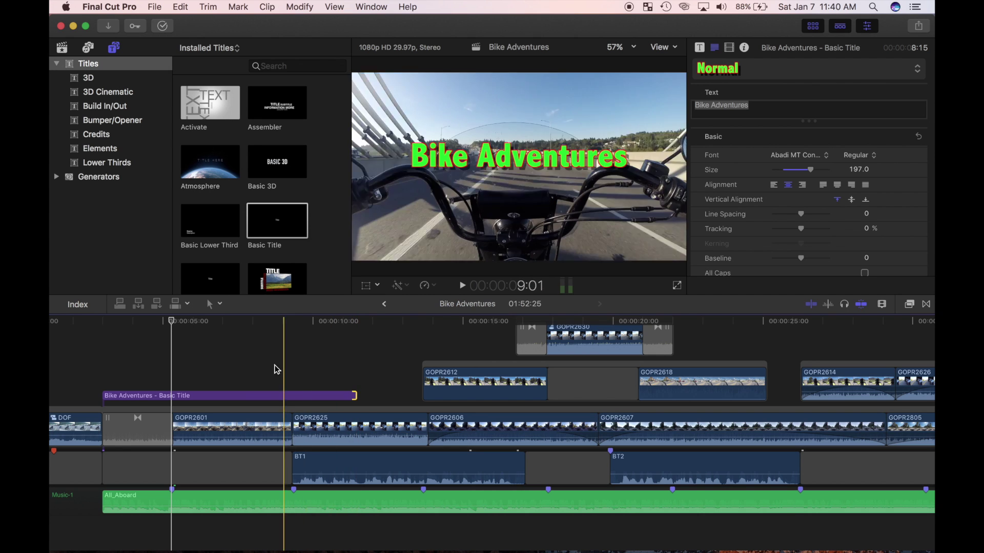
key("shift+x")
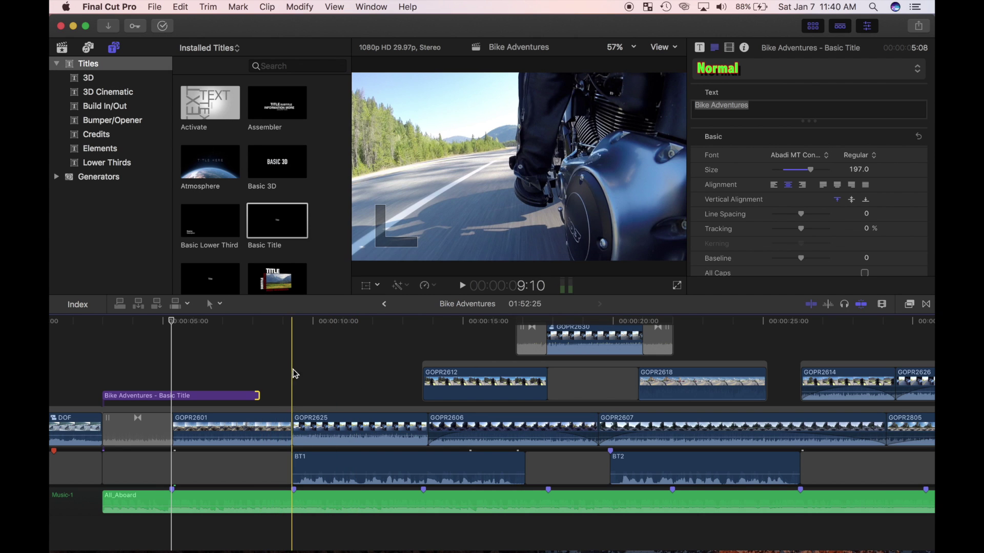
key("shift+x")
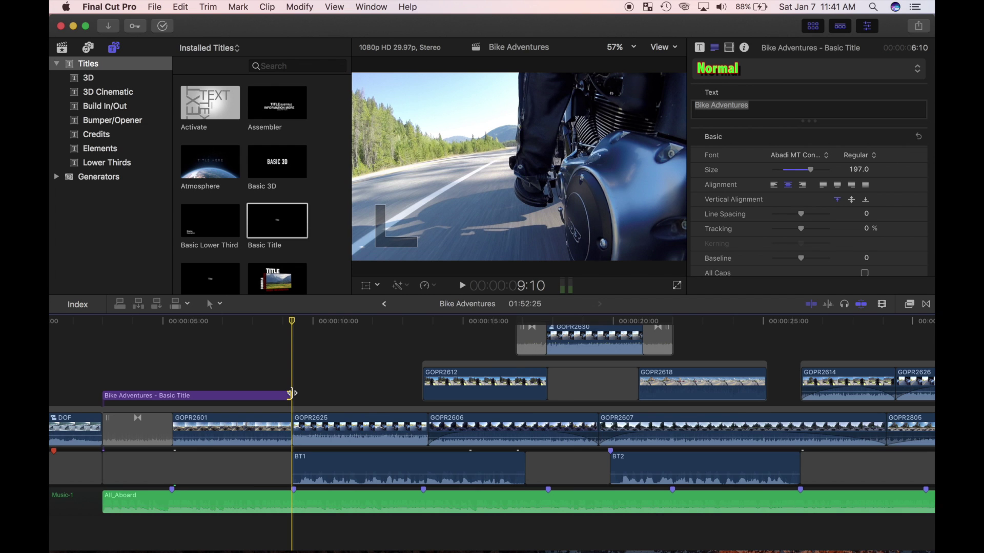
key("shift+z")
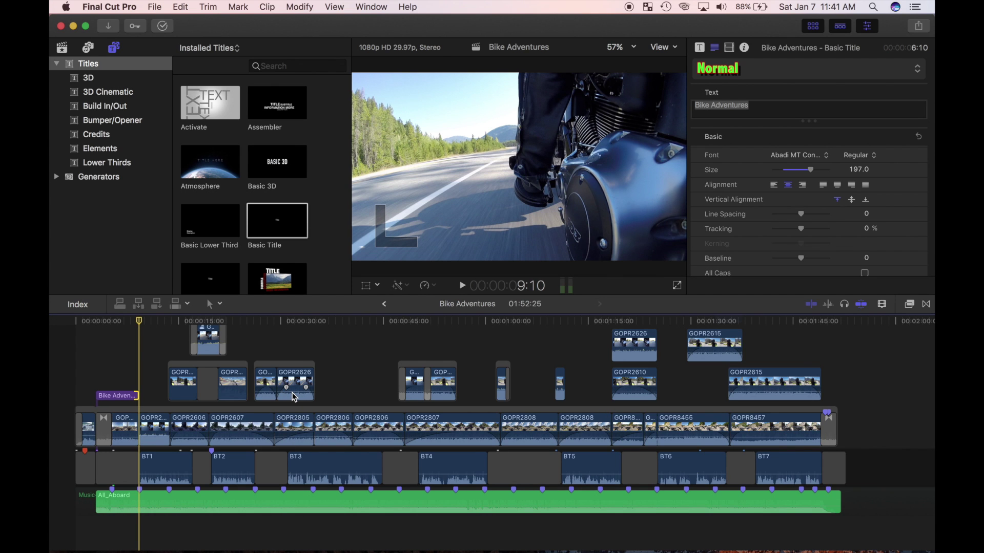
scroll(295, 397, "up", 3)
left_click_drag(173, 336, 193, 338)
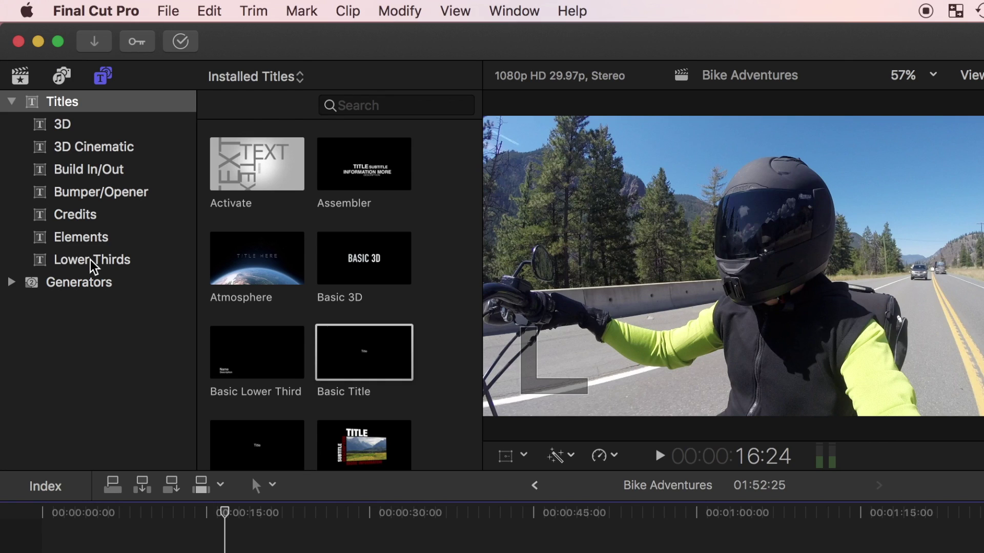
Connect a Left lower-third title above the GOPR2630 clip
left_click(108, 164)
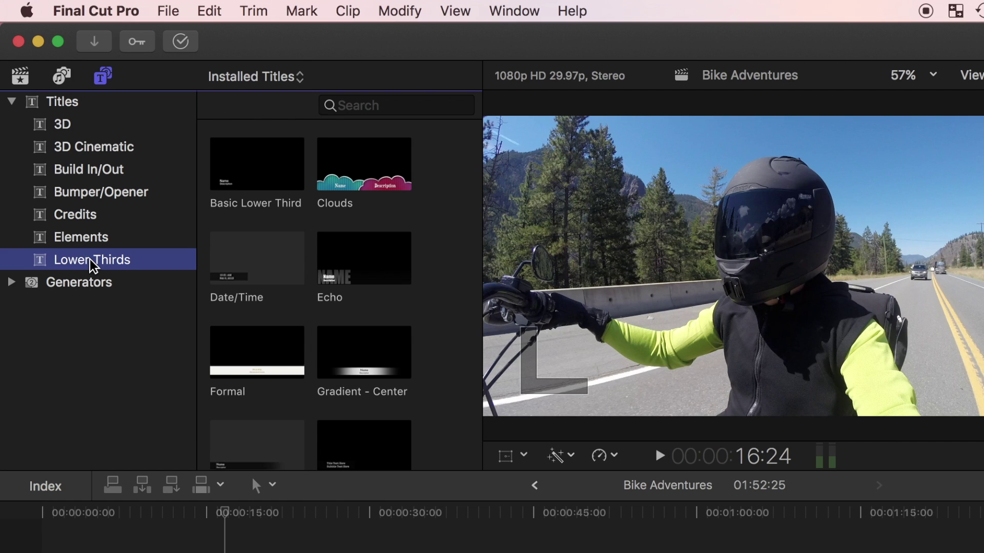
scroll(226, 236, "down", 20)
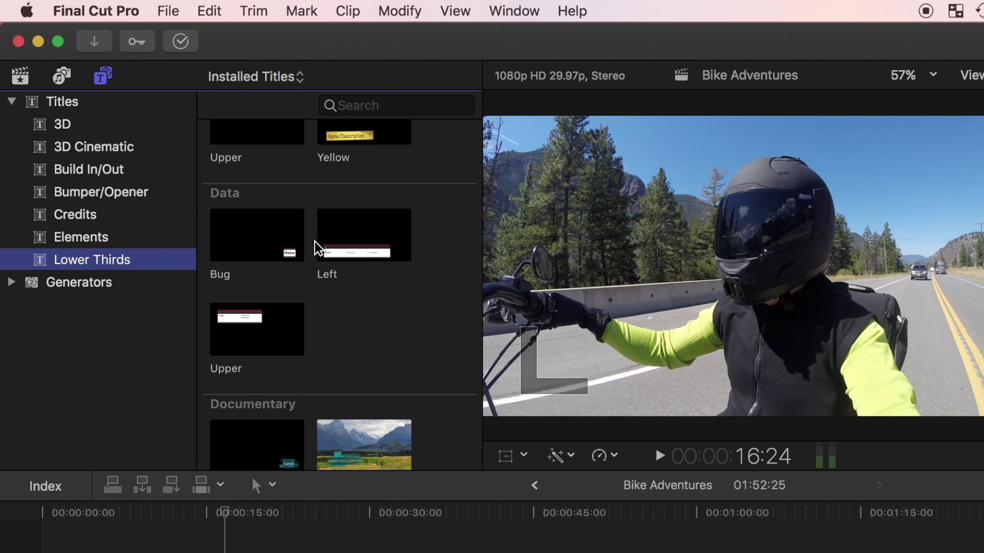
left_click(369, 227)
key("q")
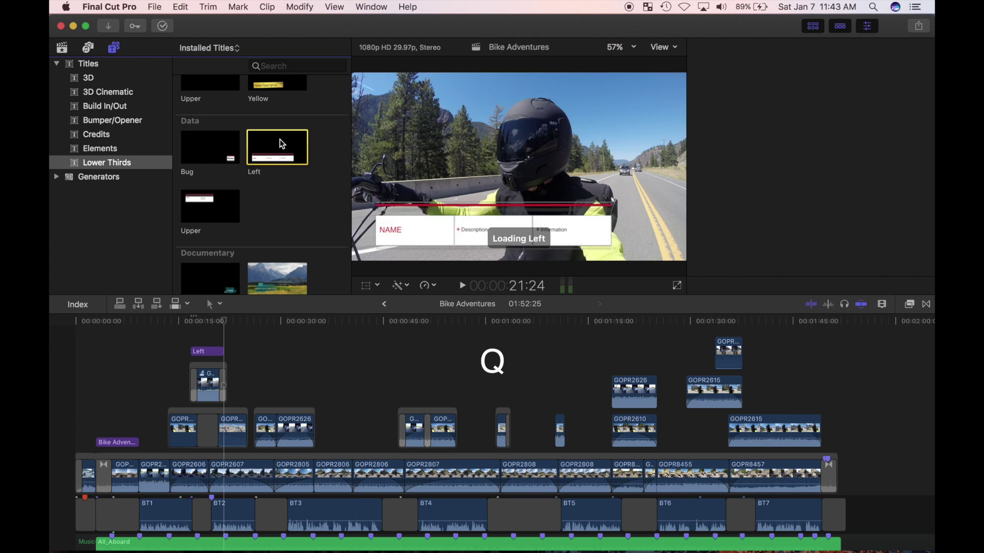
left_click(184, 340)
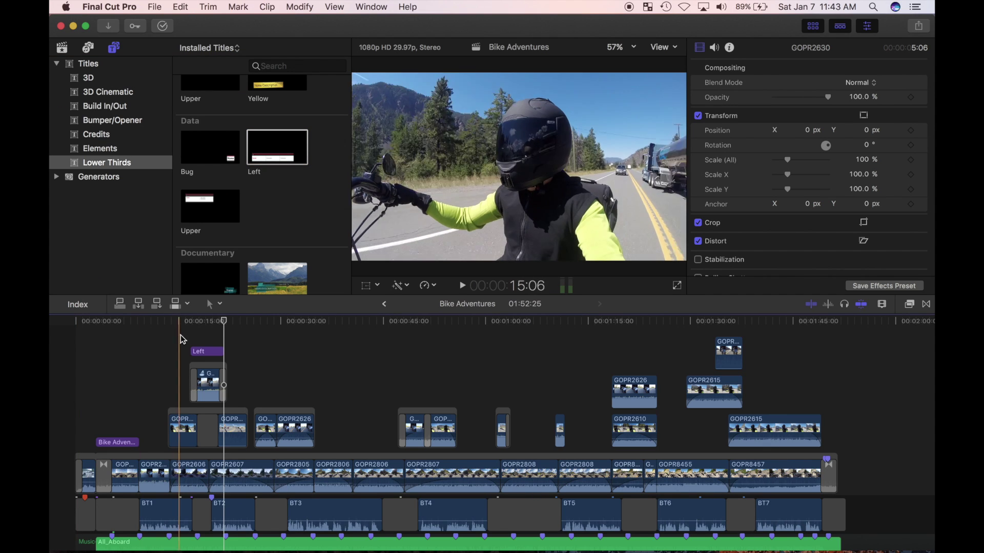
key("super+equal")
key("super+equal")
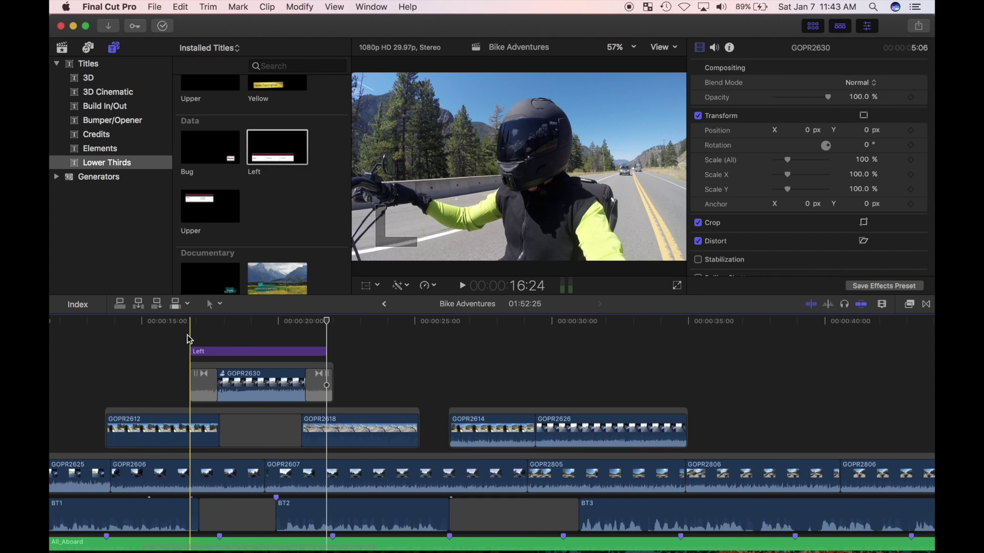
left_click(267, 351)
Fill in the lower third: 2013, Fatboy Lo, and a Rinehart Exhaust / 14" Burly Apes / Arlen Ness Grips list
double_click(381, 211)
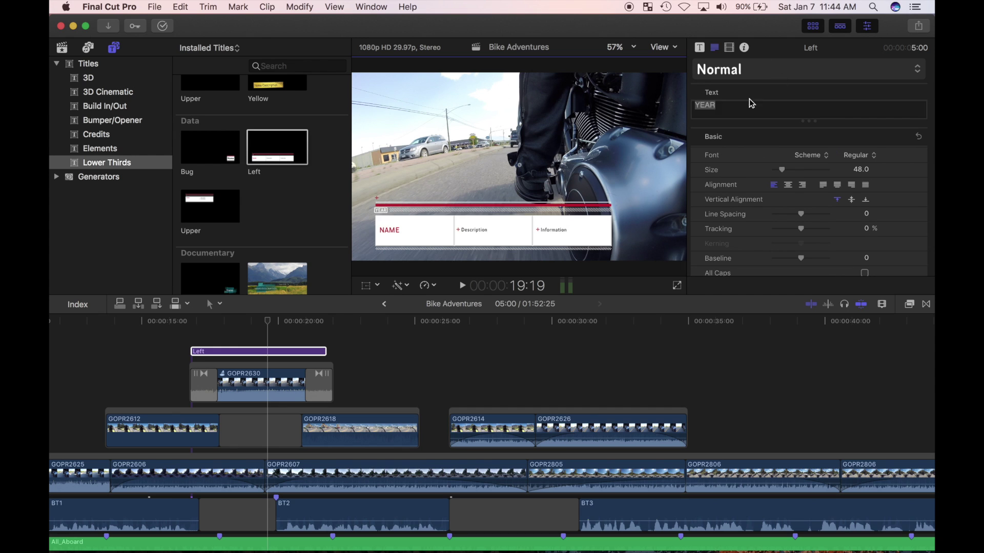
type("2013")
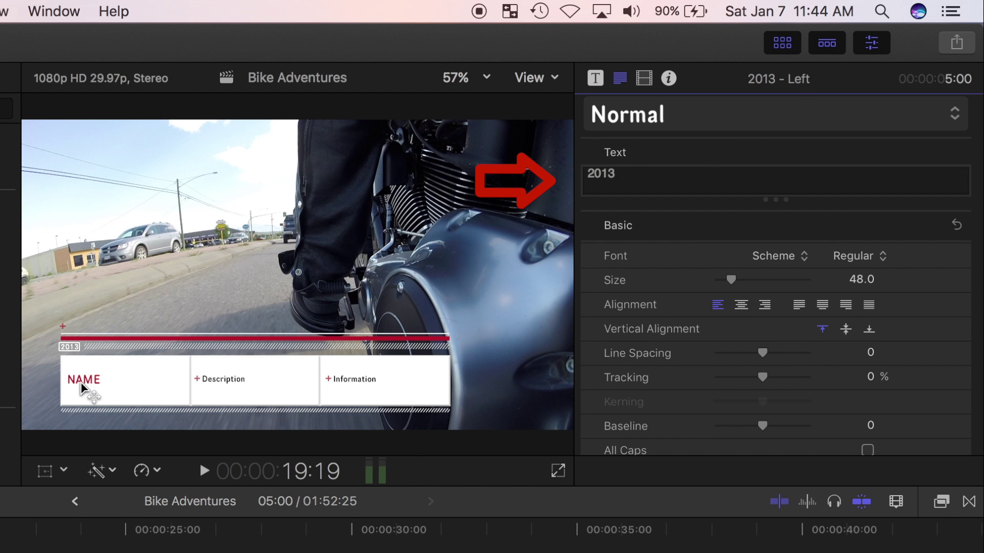
double_click(81, 381)
type("Fatboy Lo")
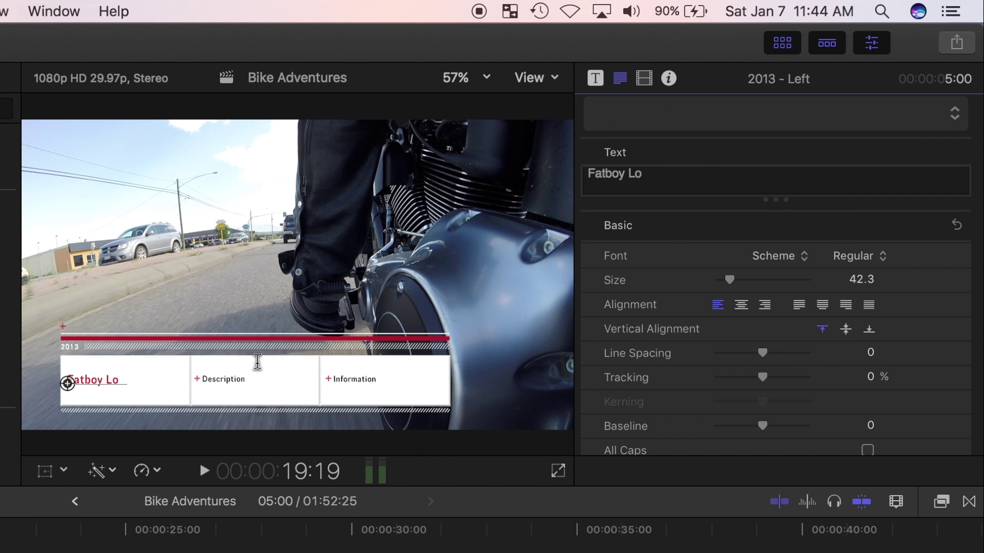
double_click(220, 380)
type("Rinehart Exhaust")
key("Return")
type("14\" Burly Apes")
key("Return")
type("Arlen Ness Grips")
left_click(355, 379)
key("BackSpace")
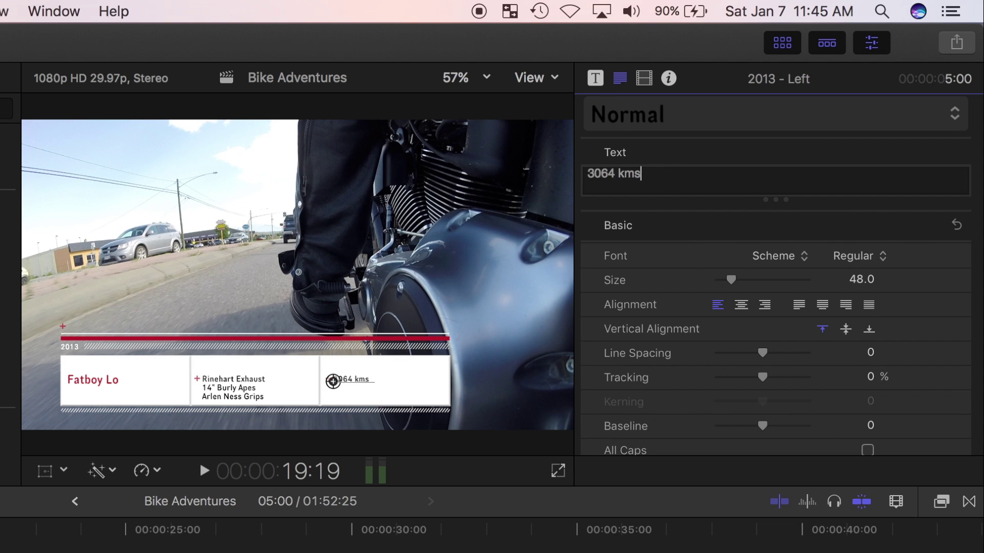
Change the Left lower third's accent colour to green
left_click(595, 79)
left_click(886, 162)
left_click(884, 214)
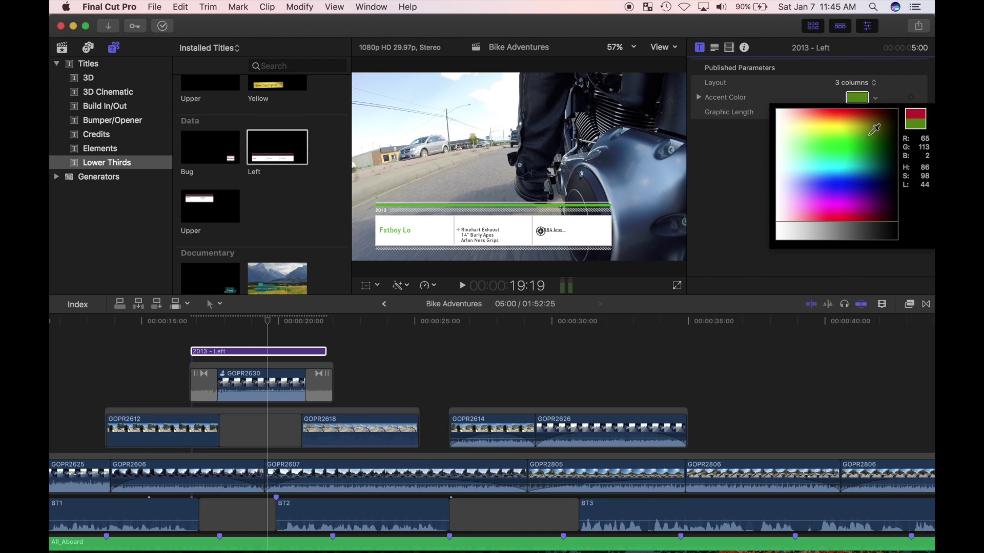
left_click(715, 47)
Set the text baseline to -2.0 and the Graphic Length to 4.27
scroll(736, 193, "down", 5)
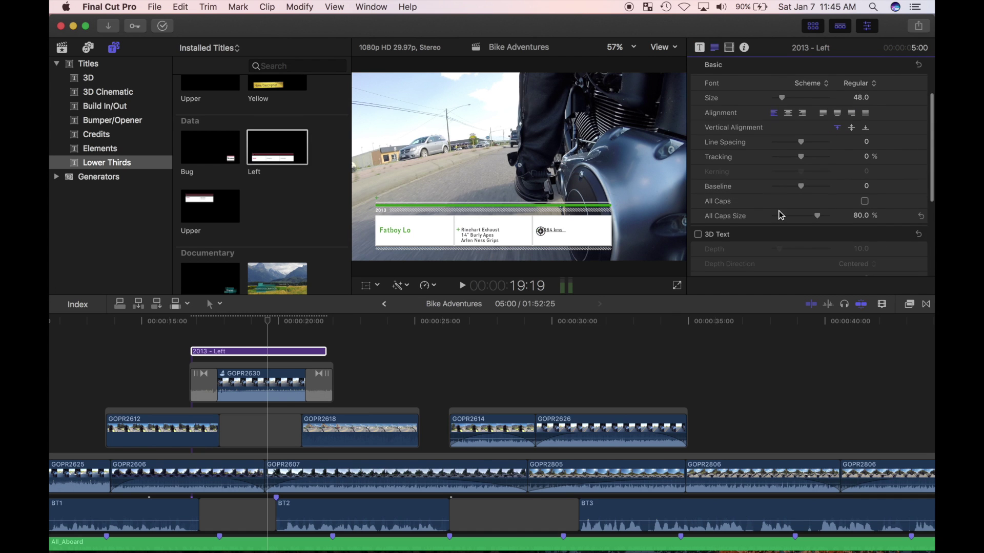
scroll(782, 215, "down", 2)
mouse_move(801, 153)
left_mouse_down()
mouse_move(819, 158)
mouse_move(805, 157)
left_mouse_up()
scroll(768, 149, "up", 5)
left_click(699, 47)
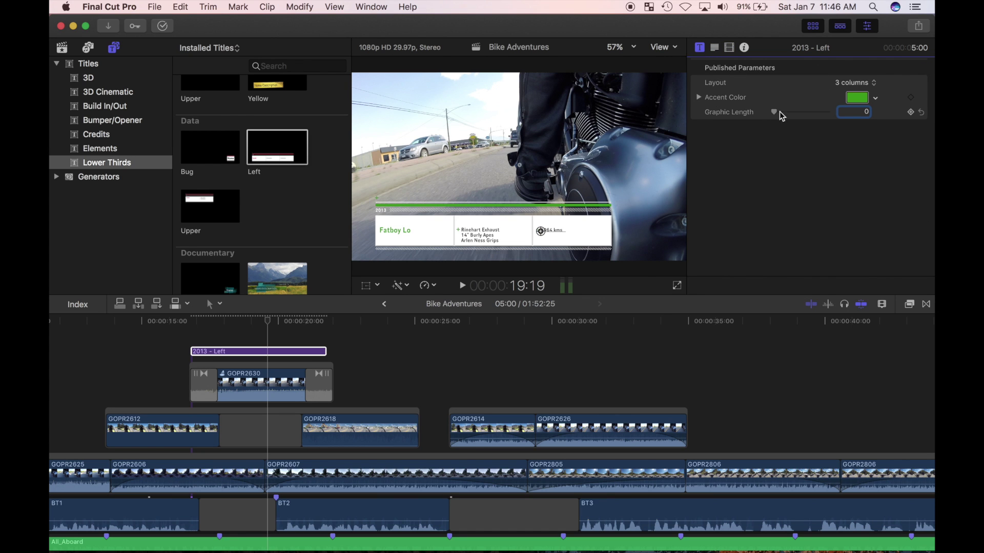
mouse_move(775, 115)
left_mouse_down()
mouse_move(793, 116)
mouse_move(776, 121)
left_mouse_up()
Play back the lower third from just before it to preview the result
left_click(171, 369)
key("space")
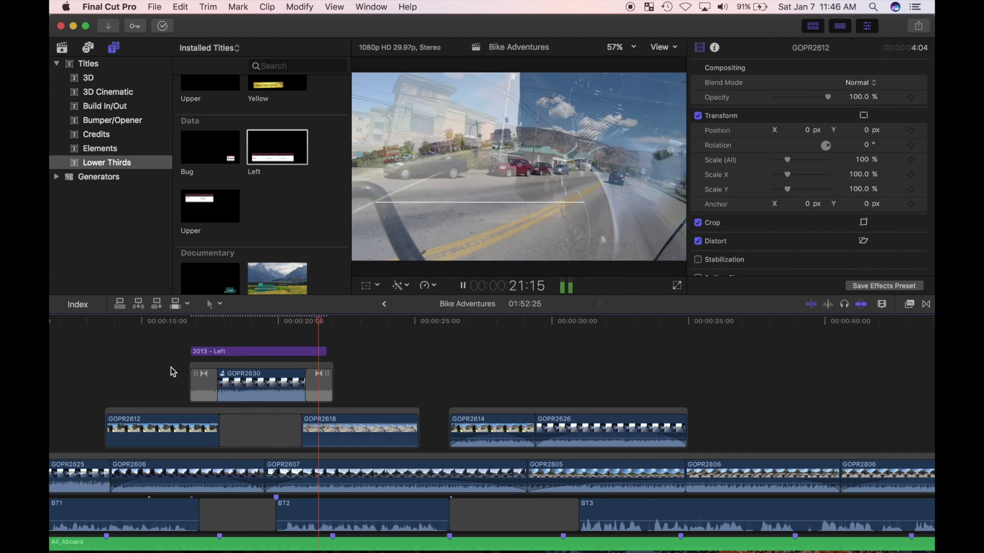
key("shift+z")
key("space")
Park the playhead on the split-screen GOPR2626 clip near 1:18 and zoom in
left_click(77, 407)
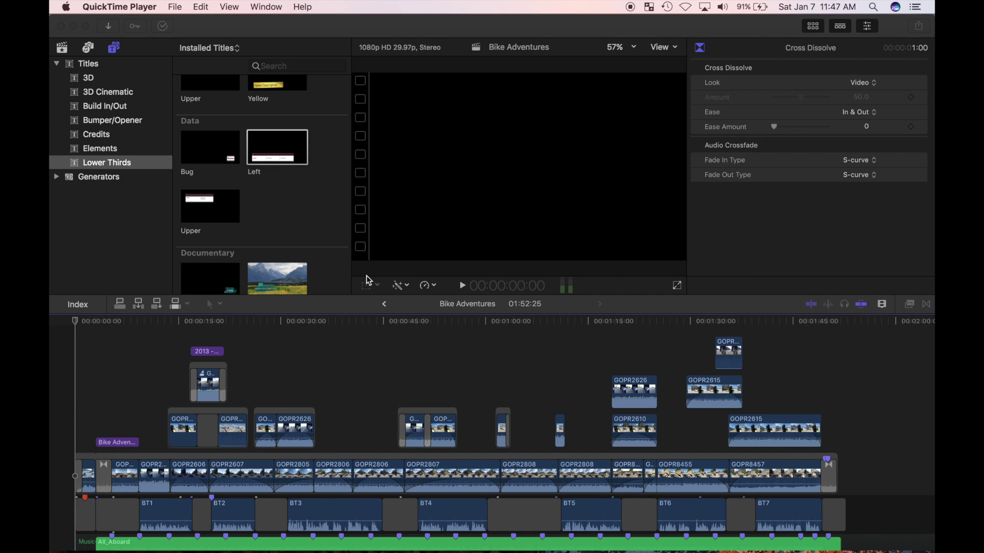
left_click(314, 362)
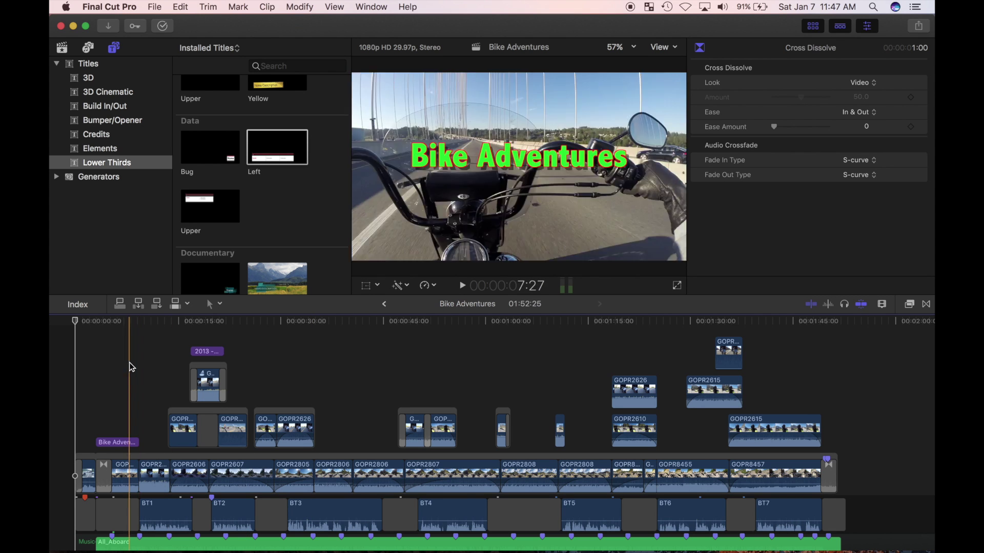
left_click(612, 359)
key("super+equal")
key("super+equal")
key("super+equal")
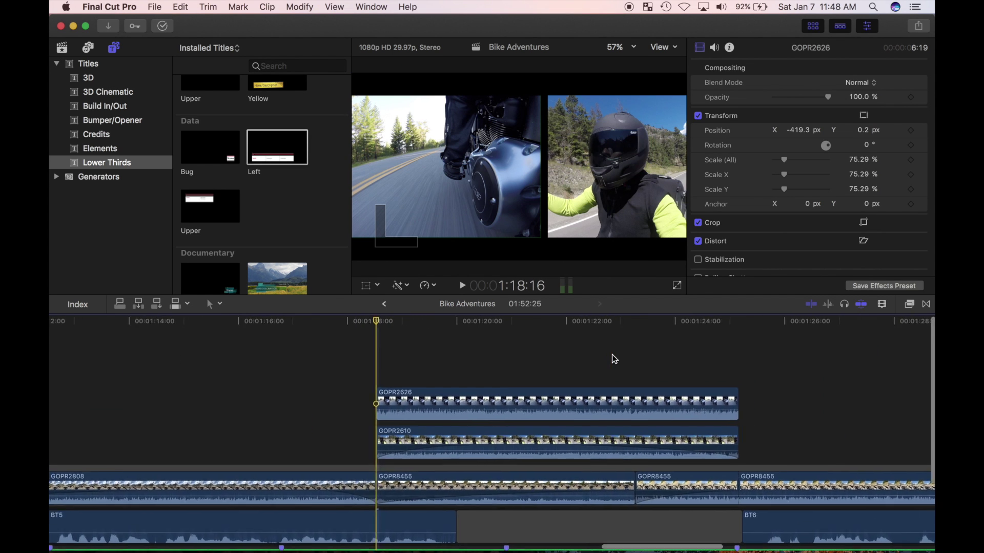
Select the Information Bar style under Lower Thirds in the Titles browser
left_click(103, 163)
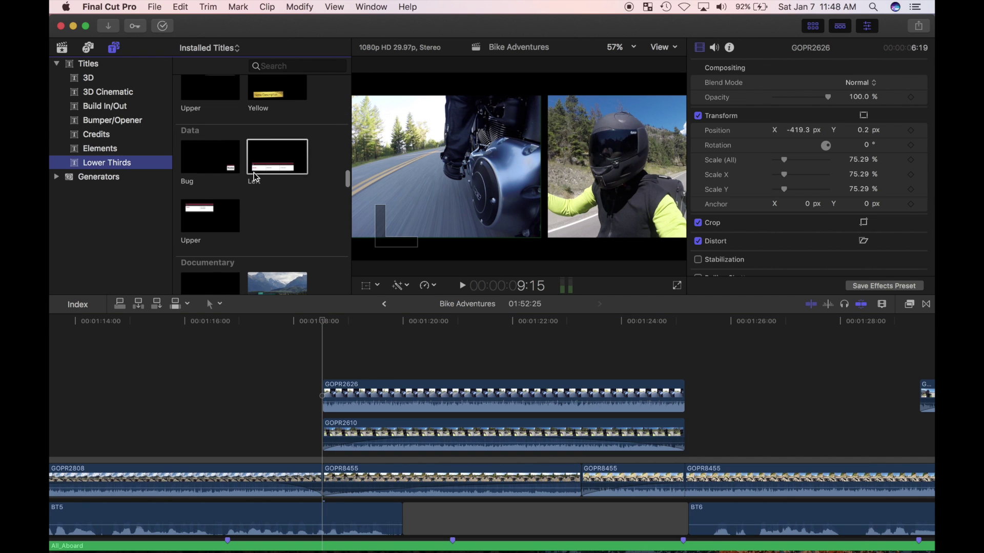
scroll(254, 175, "down", 3)
scroll(255, 175, "down", 3)
left_click(267, 174)
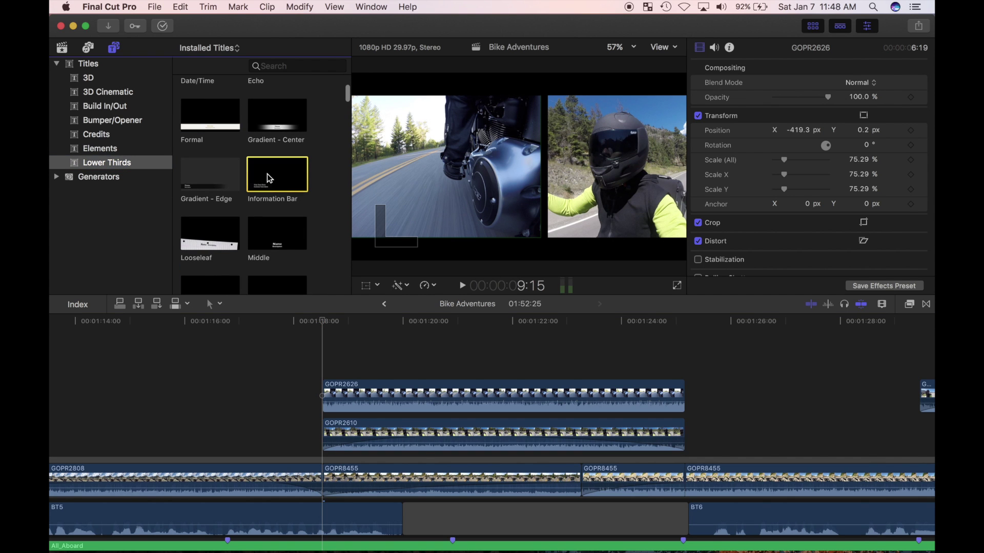
Connect the Information Bar title and change its first line to 'Crowsnest Highway'
key("q")
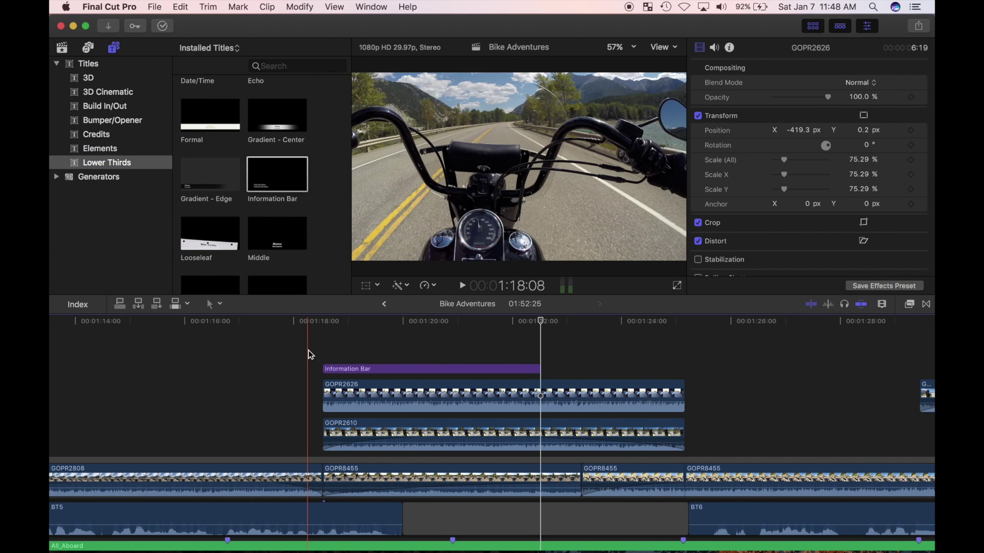
left_click(403, 373)
left_click(714, 47)
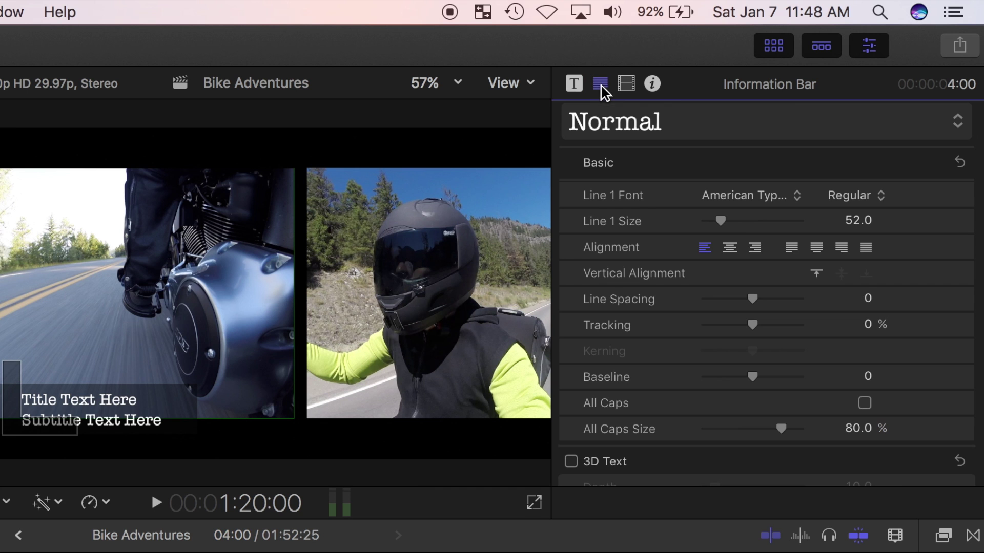
double_click(100, 402)
left_click(709, 191)
key("super+a")
type("Crowsnest Highway")
Make the second line 'British Columbia, Canada' in Abadi MT Condensed at size 59
double_click(154, 430)
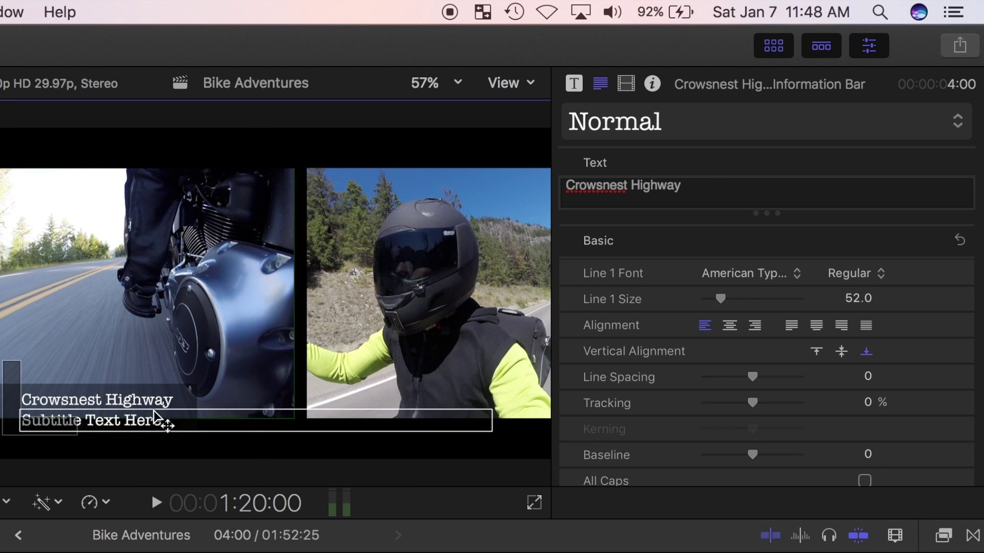
key("BackSpace")
key("BackSpace")
key("BackSpace")
key("BackSpace")
key("BackSpace")
key("BackSpace")
key("BackSpace")
key("BackSpace")
key("BackSpace")
key("BackSpace")
key("BackSpace")
key("BackSpace")
key("BackSpace")
key("BackSpace")
key("BackSpace")
key("BackSpace")
key("BackSpace")
key("BackSpace")
type("British Columbia, Canada")
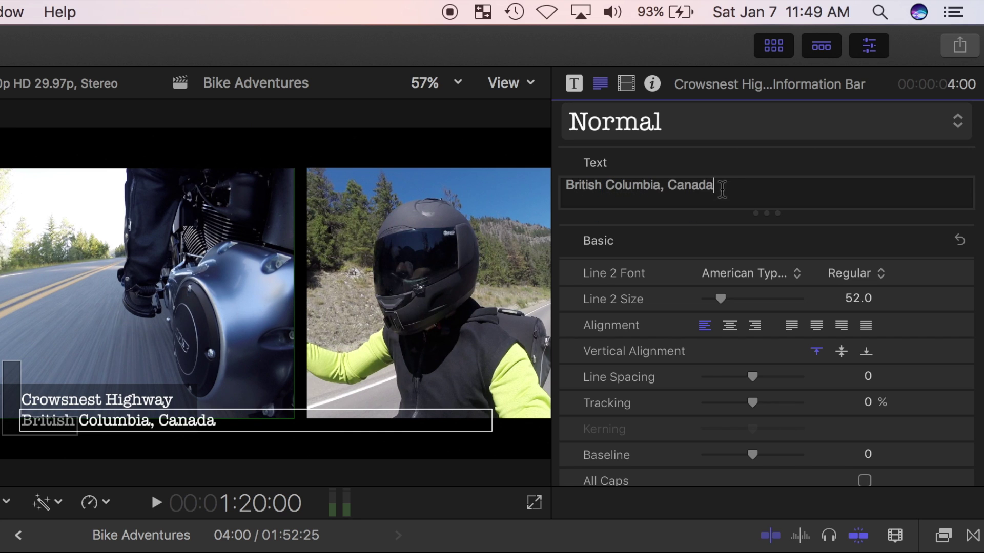
key("super+a")
left_click(794, 274)
left_click(789, 132)
left_click_drag(721, 300, 724, 301)
Set the Crowsnest Highway line to Abadi MT Condensed at size 60
key("Tab")
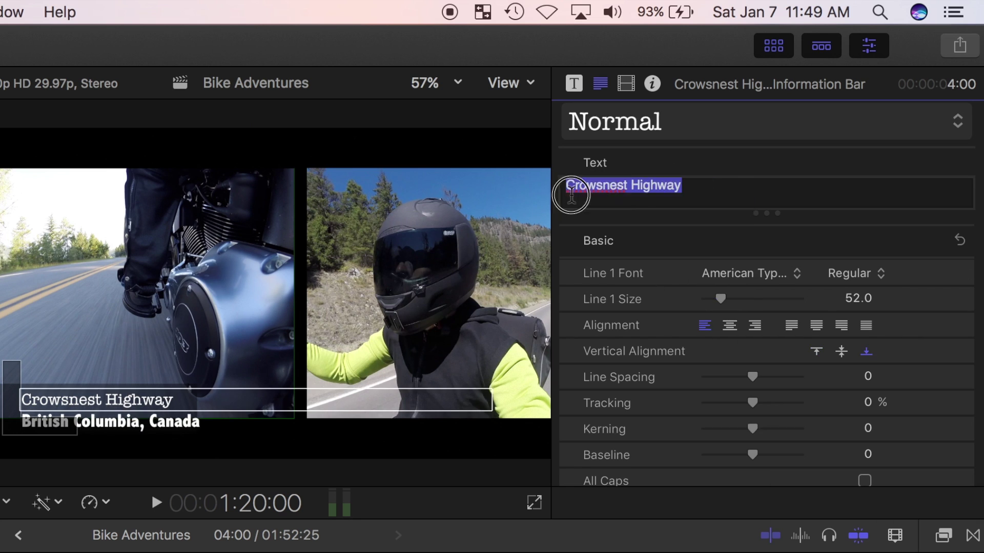
left_click_drag(858, 298, 854, 305)
left_click(794, 273)
left_click(759, 130)
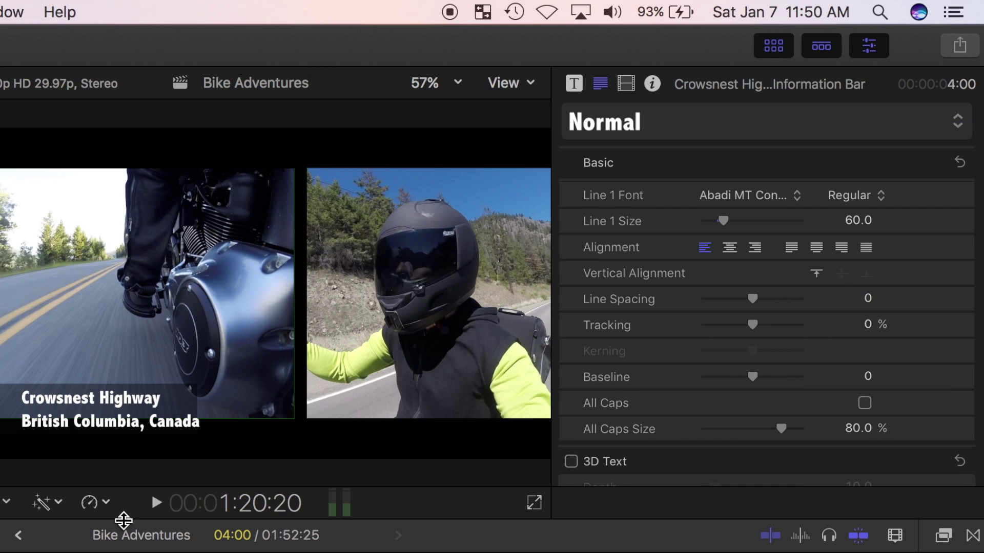
Turn off the Information Bar's Build In and Build Out animations
left_click(574, 84)
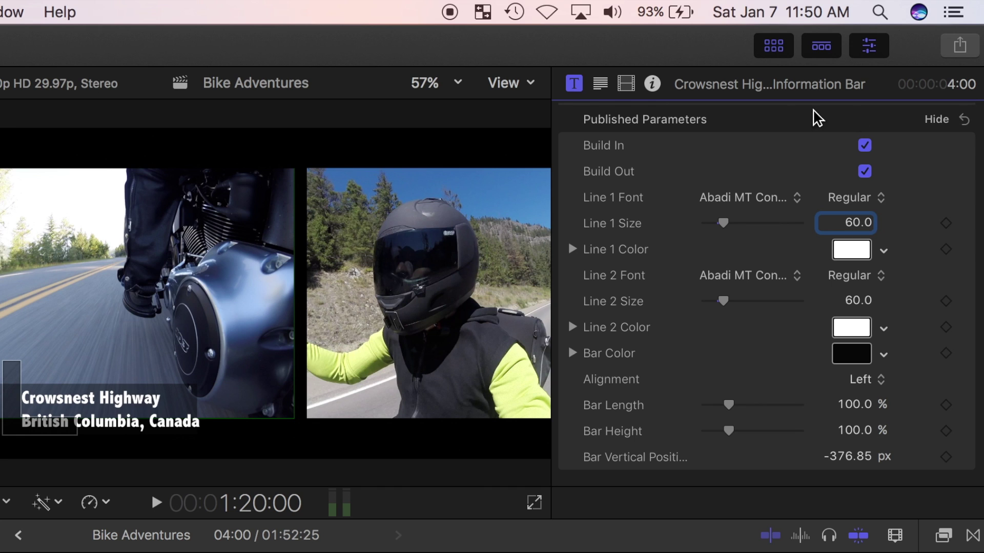
left_click(868, 146)
left_click(866, 173)
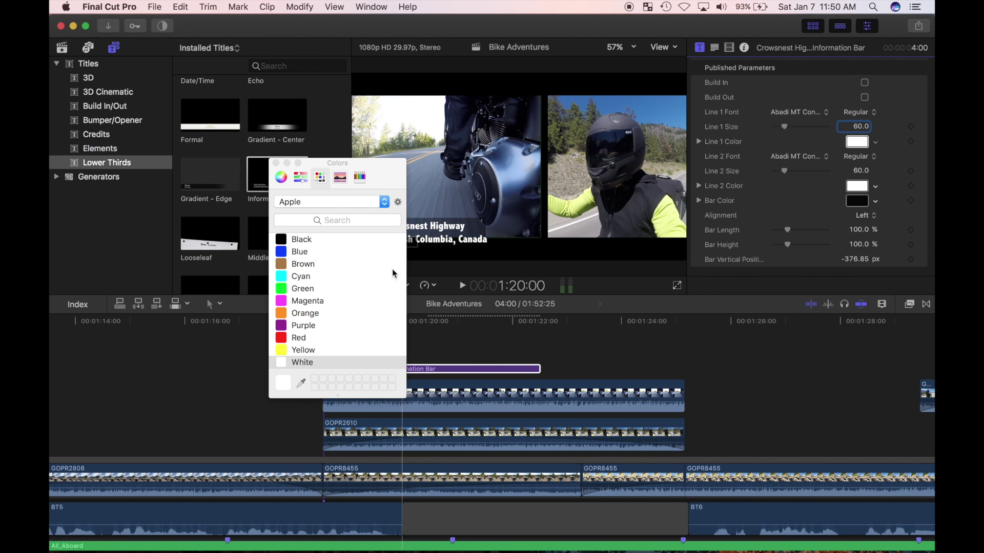
Make the text black and the bar green, with Bar Length at 117.21%
left_click(301, 239)
left_click(302, 362)
left_click(301, 240)
left_click(857, 200)
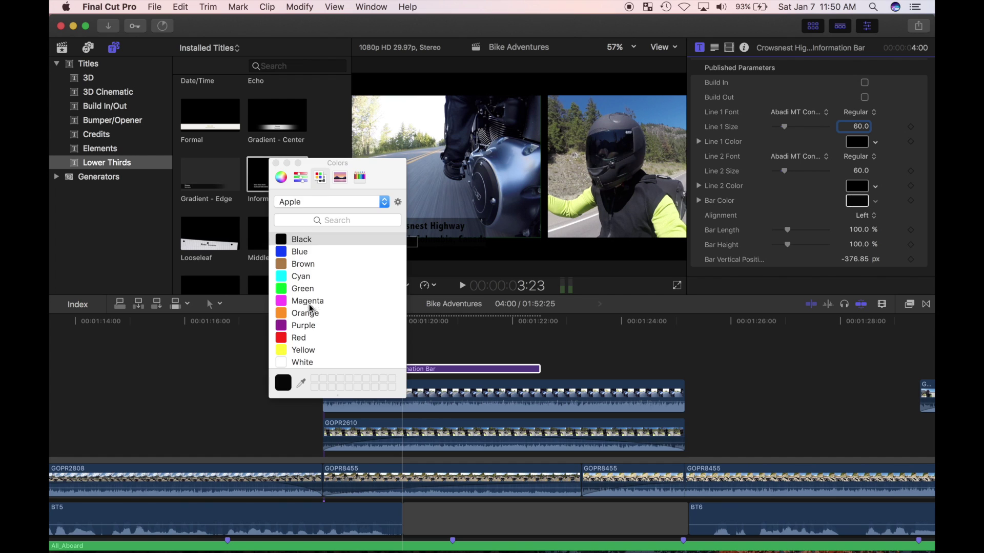
left_click(309, 292)
left_click_drag(788, 230, 791, 235)
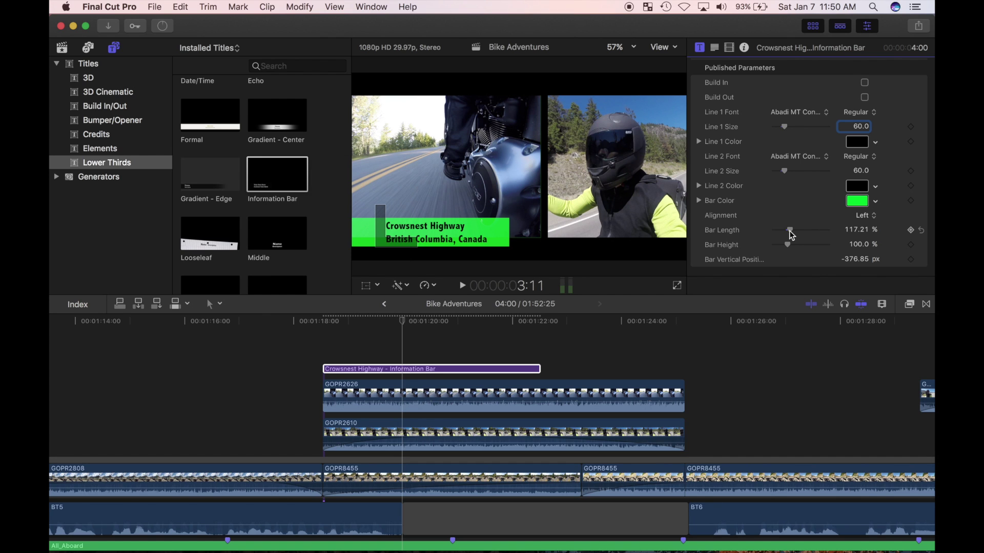
Apply the Slide transition to both ends of the Information Bar title clip
left_click(404, 370)
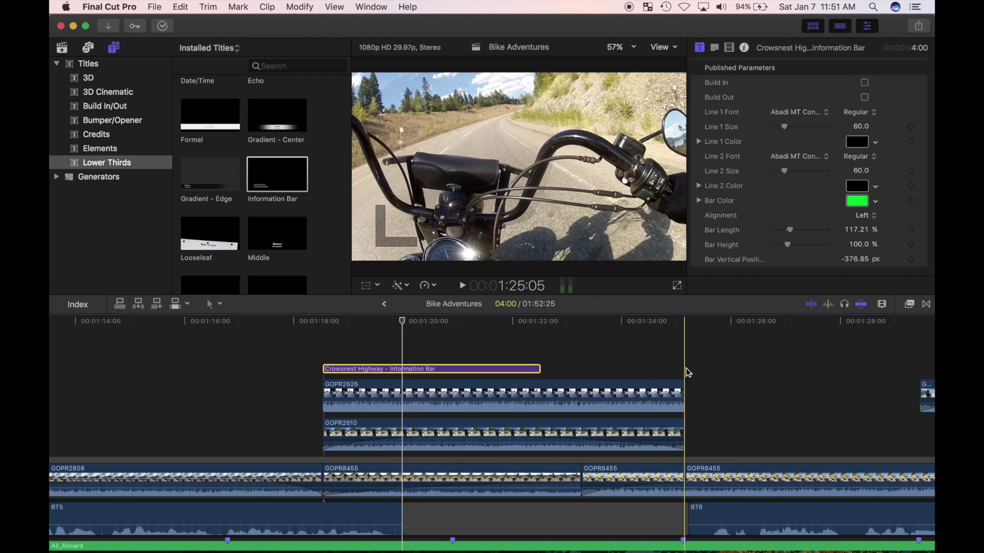
left_click(926, 305)
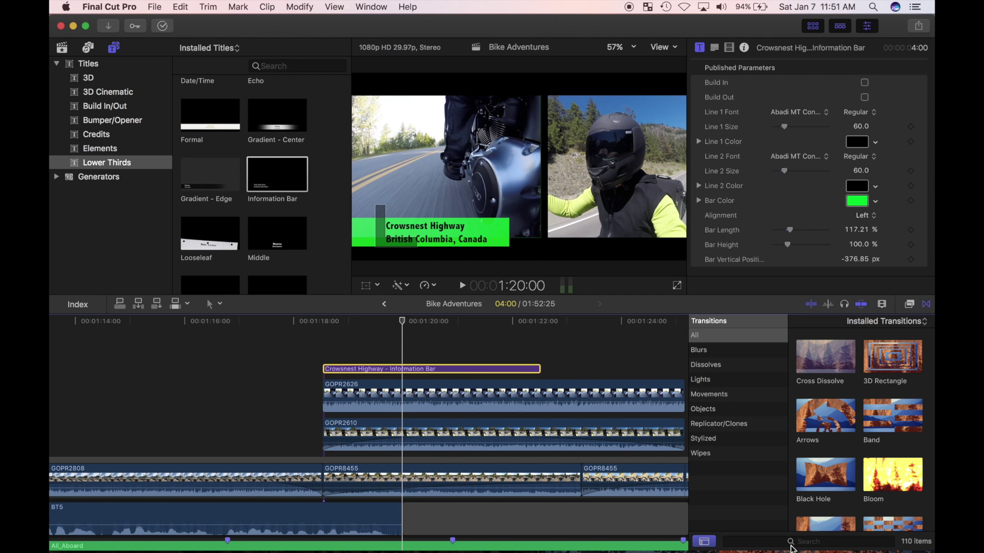
left_click(797, 542)
type("slide")
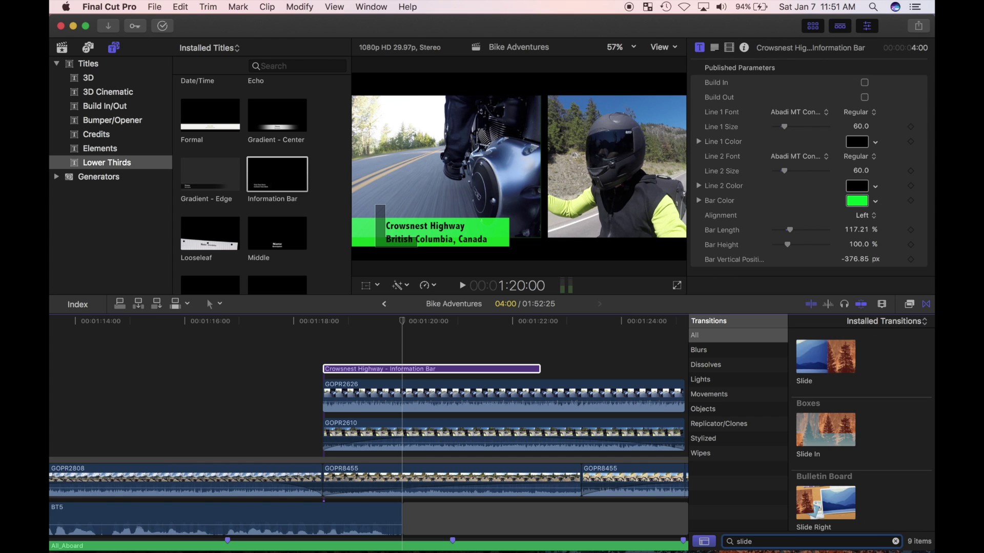
double_click(834, 365)
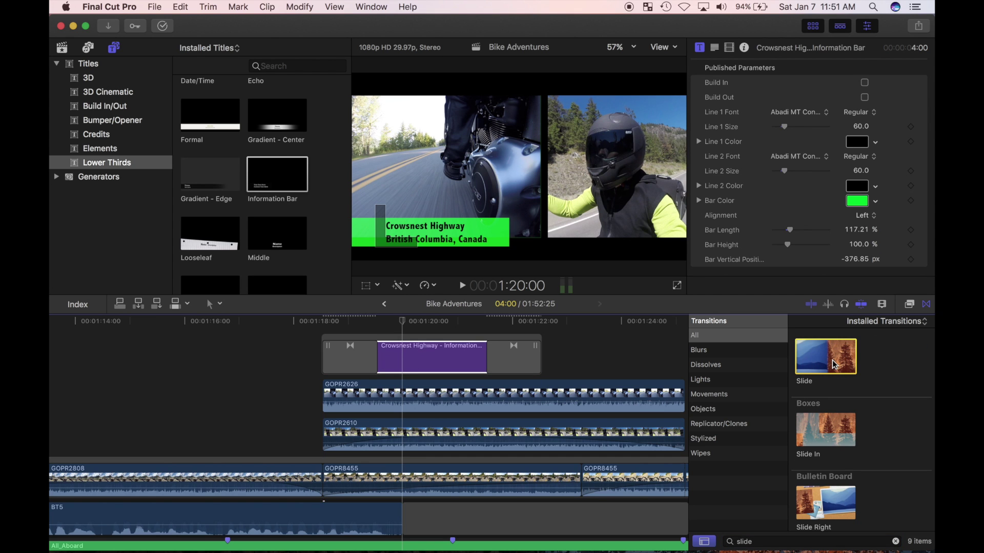
Play back the title's transitions and select the ending Slide transition
left_click(303, 373)
key("space")
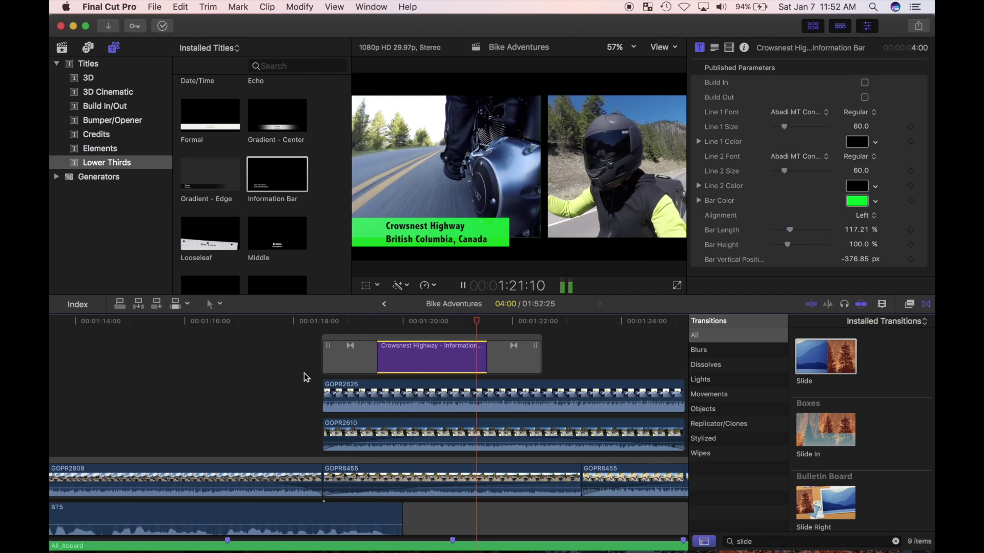
left_click(416, 373)
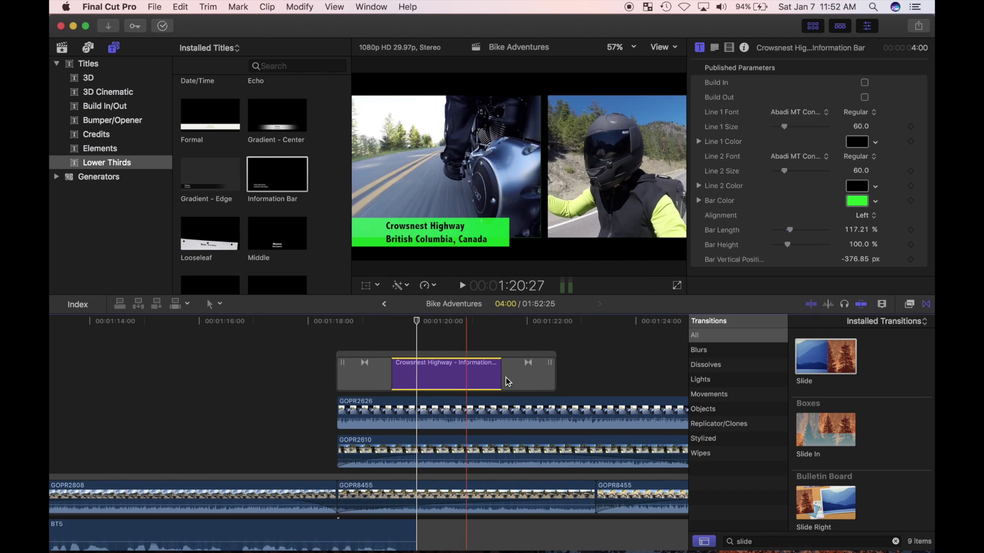
left_click(528, 379)
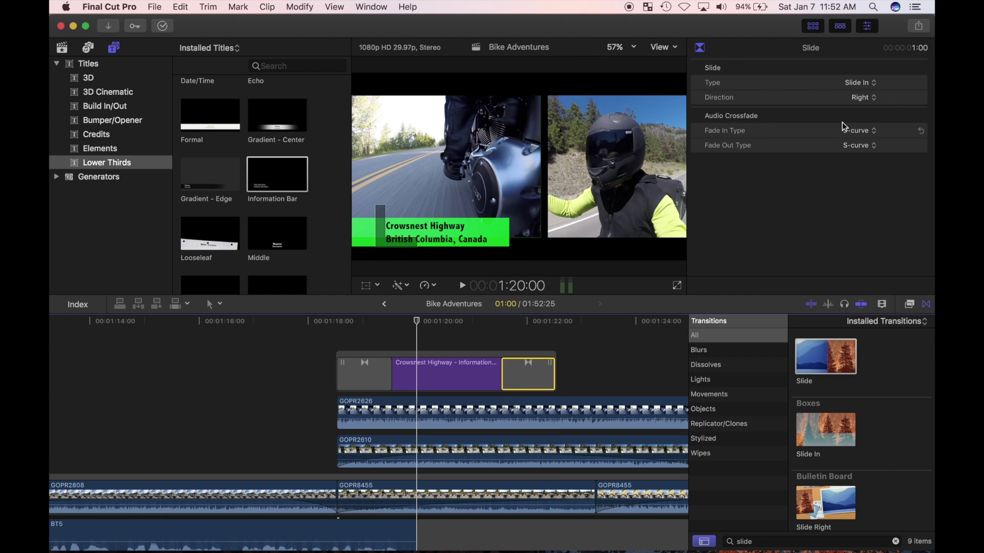
Set the ending transition's Type to Slide Out and Direction to Left
left_click(874, 83)
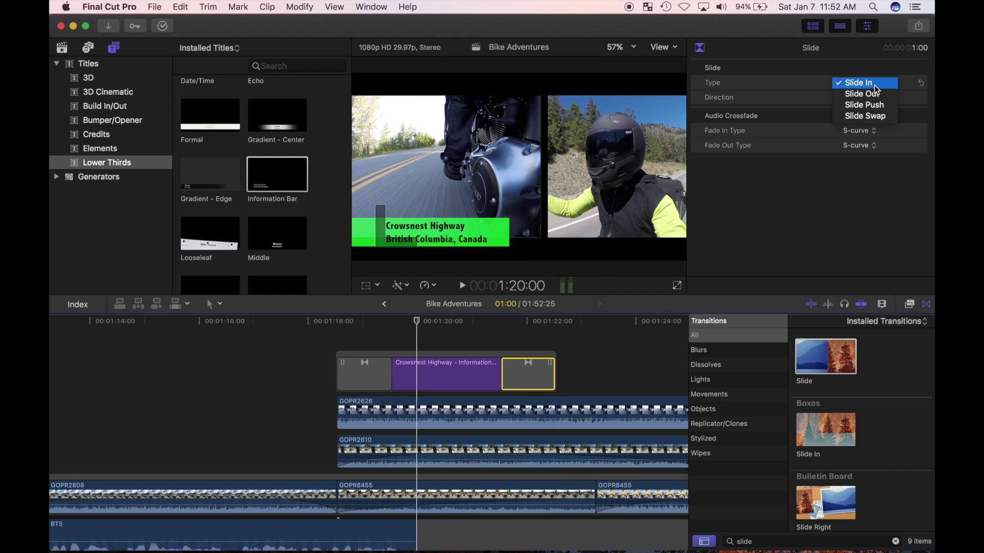
left_click(871, 93)
left_click(875, 97)
left_click(865, 75)
Shorten both slide transitions, the opening one to 15 frames, and review playback
left_click_drag(504, 378, 536, 378)
left_click_drag(388, 378, 364, 379)
key("/")
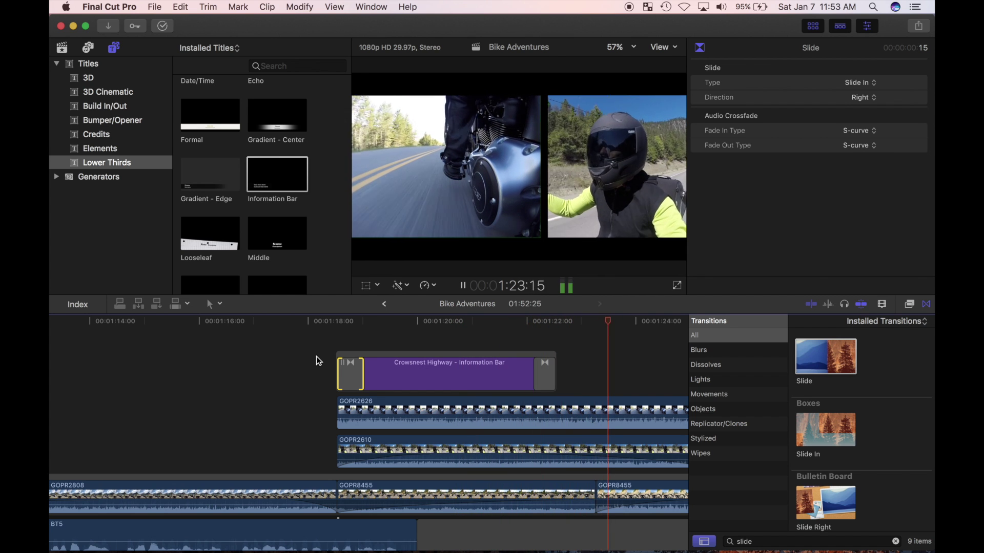
key("space")
left_click(341, 344)
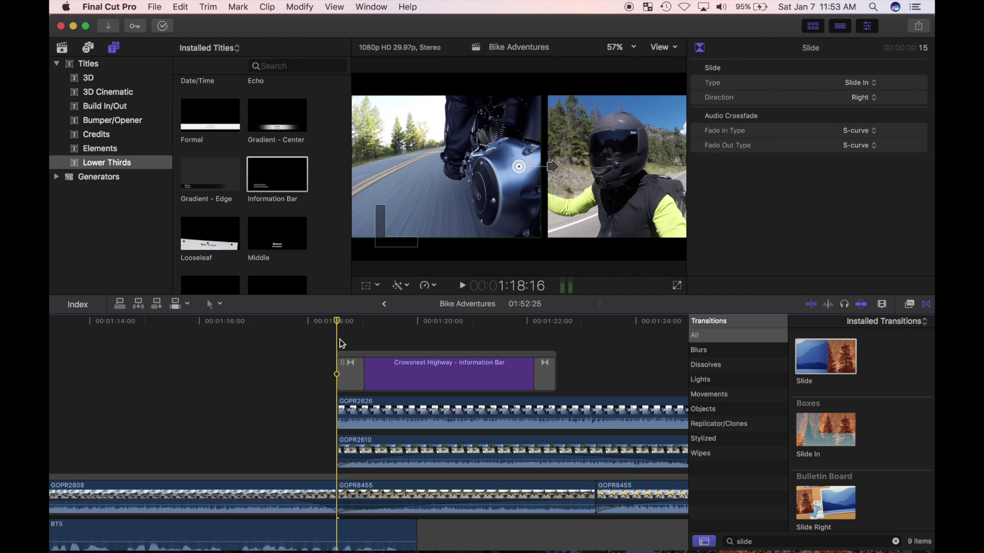
Search Sound Effects for 'swish' and connect Swish 1 at the title's start
key("super+Tab")
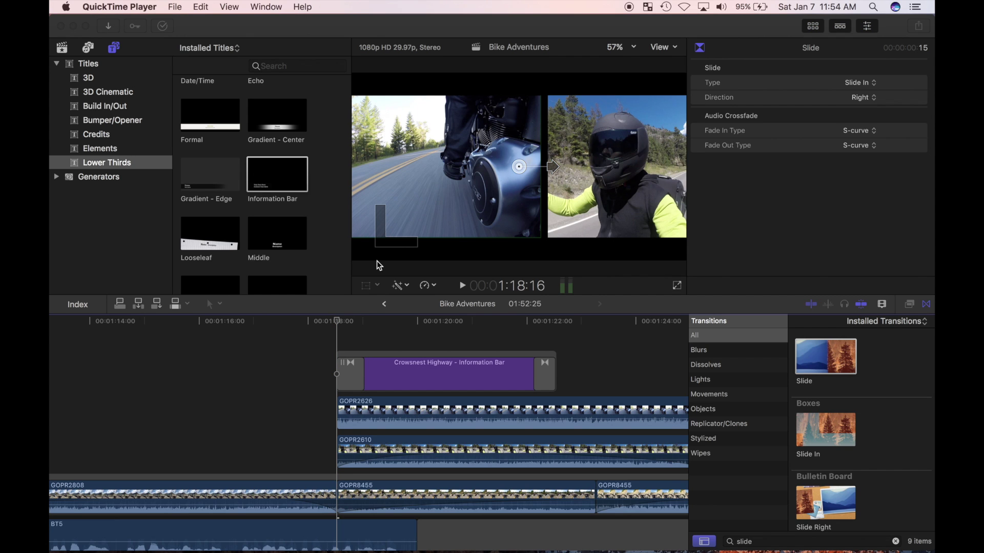
left_click(340, 337)
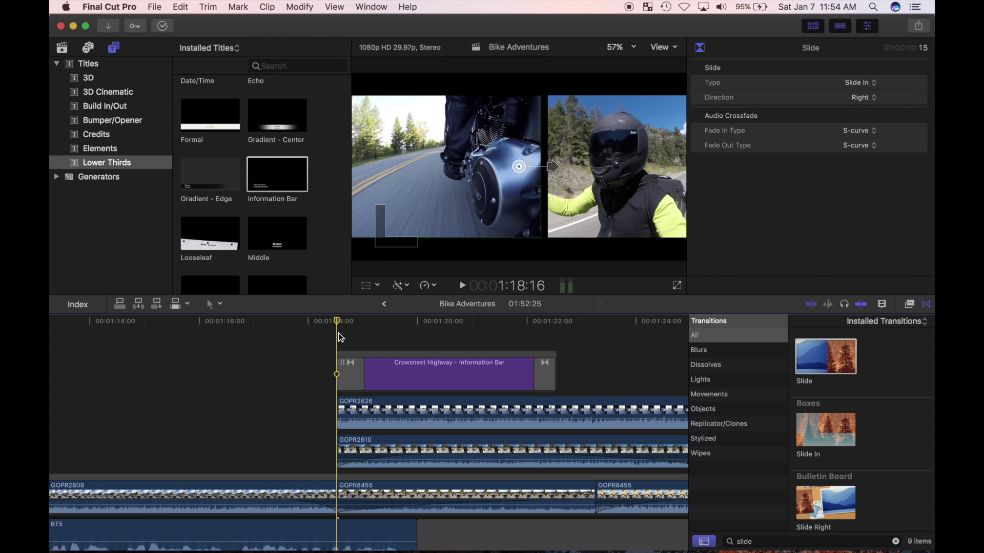
left_click(88, 47)
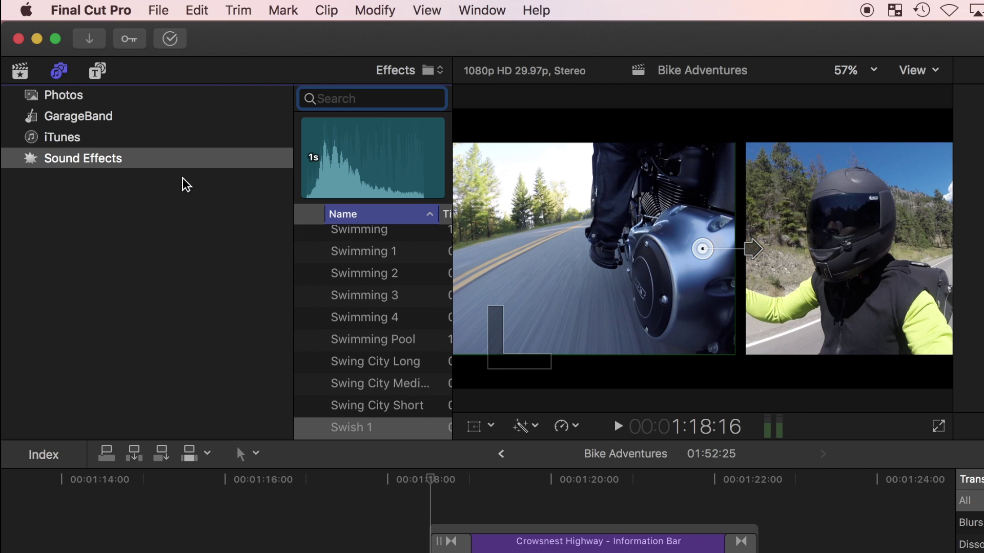
type("swish")
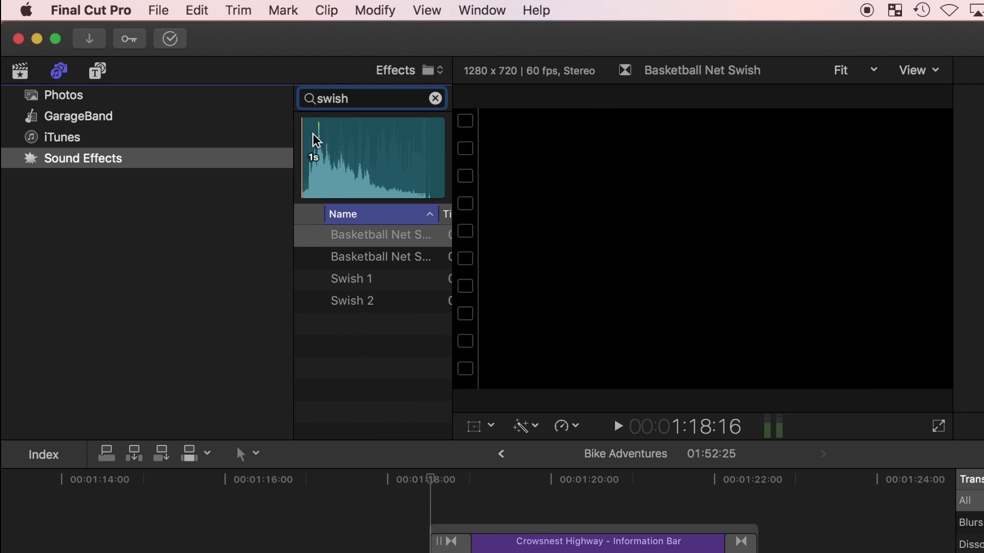
left_click(352, 282)
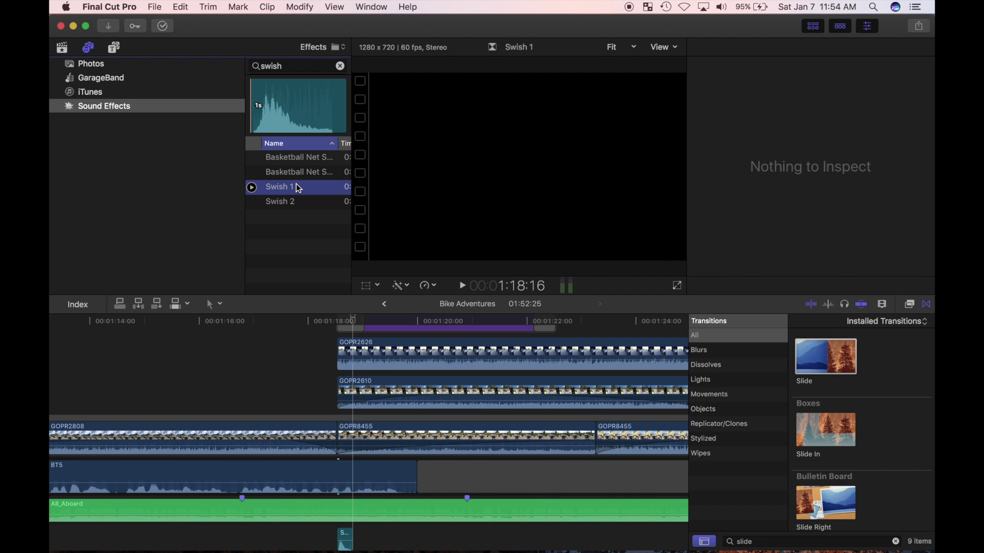
Close Transitions and make timeline clips taller in Clip Appearance
left_click(927, 306)
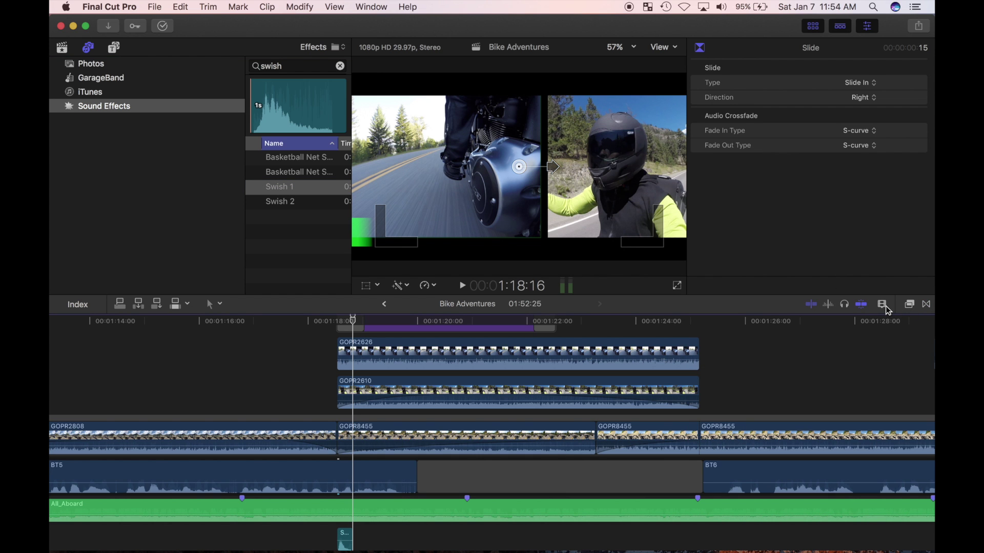
left_click(882, 305)
left_click_drag(800, 361, 790, 362)
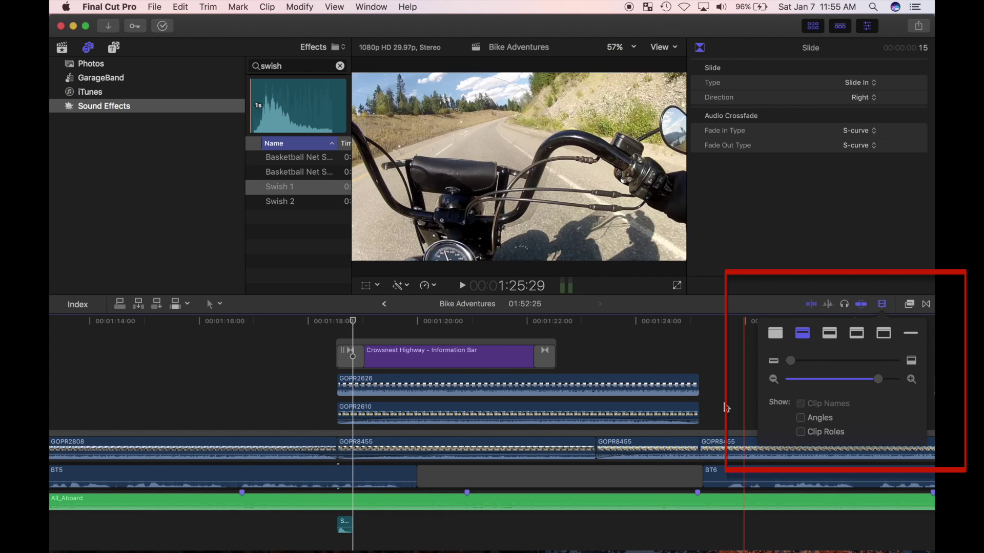
left_click(718, 413)
Move the first Swish 1 about 8 frames later to match the slide-in
key("super+equal")
key("super+equal")
key("super+equal")
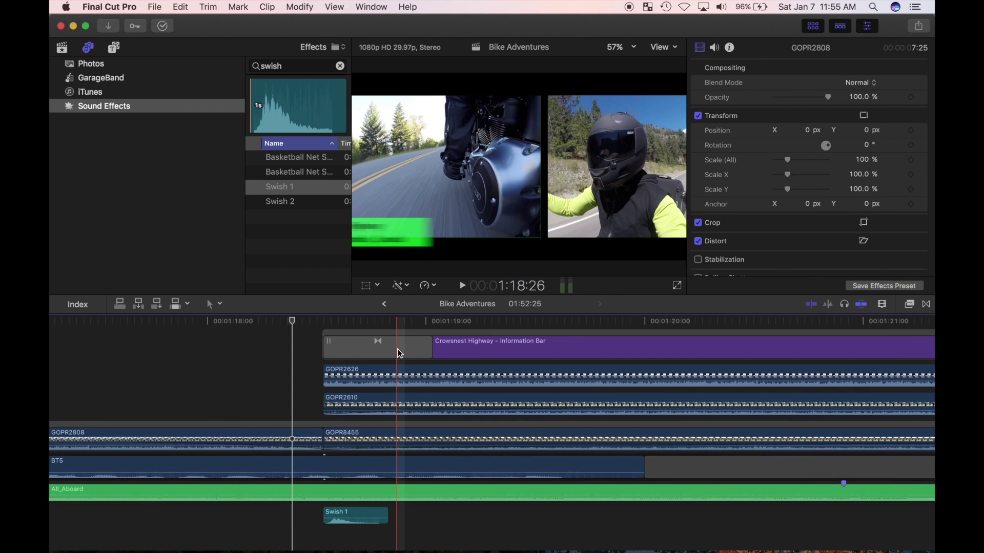
left_click(399, 353)
left_click_drag(348, 516, 407, 516)
key("space")
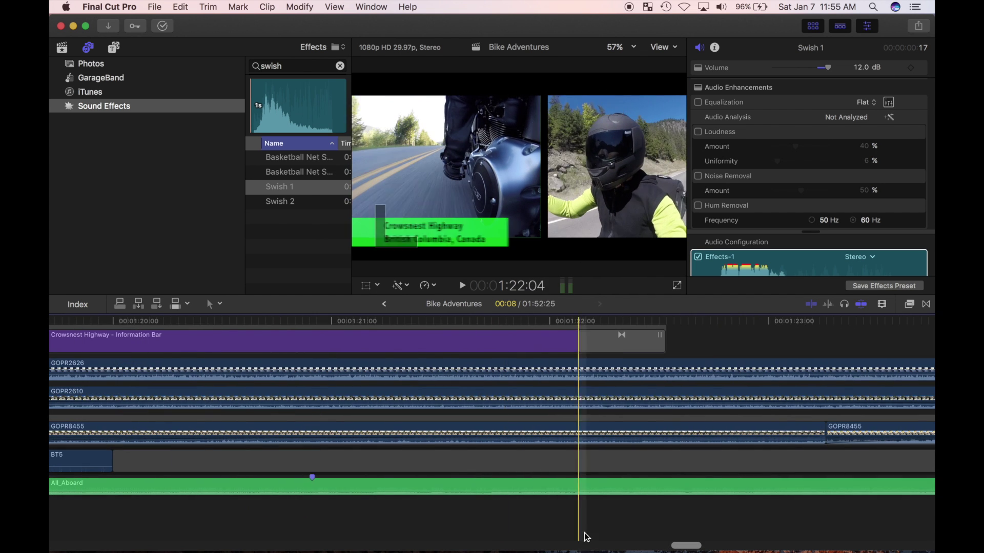
Add a second Swish 1 at the title's end and play back both swishes
left_click(589, 534)
left_click(290, 189)
left_click_drag(290, 188, 632, 518)
key("super+minus")
key("super+minus")
key("space")
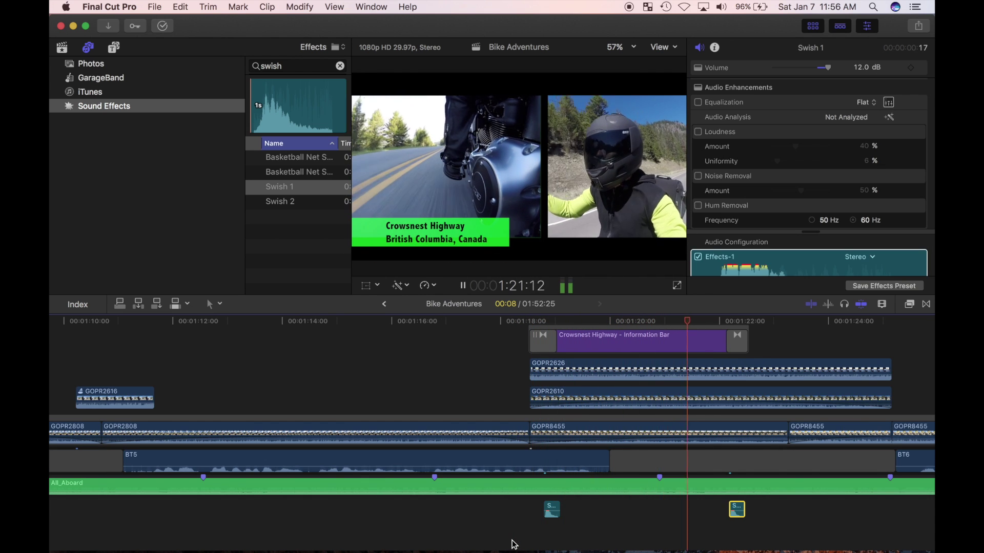
key("space")
Fit the whole Bike Adventures project in the timeline and play it from the start
key("shift+z")
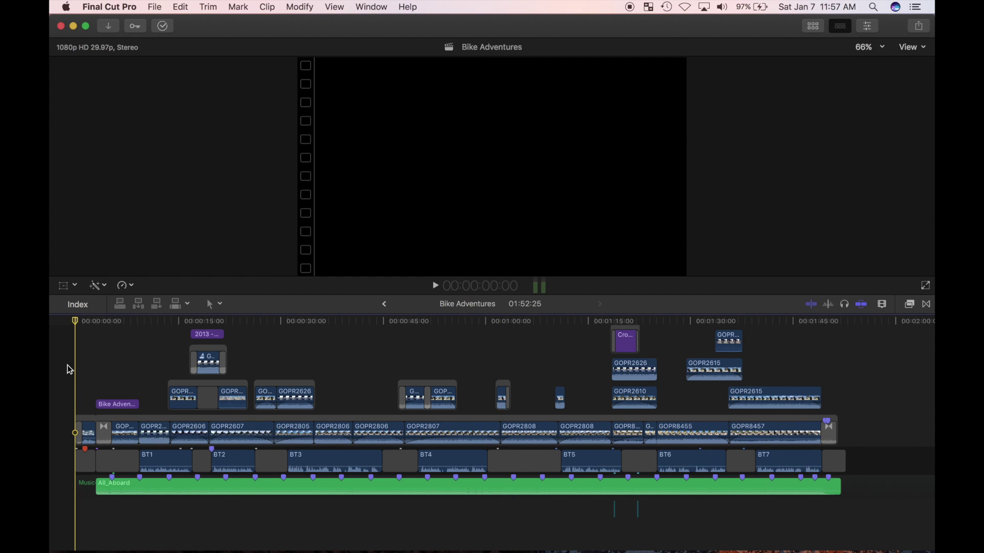
key("space")
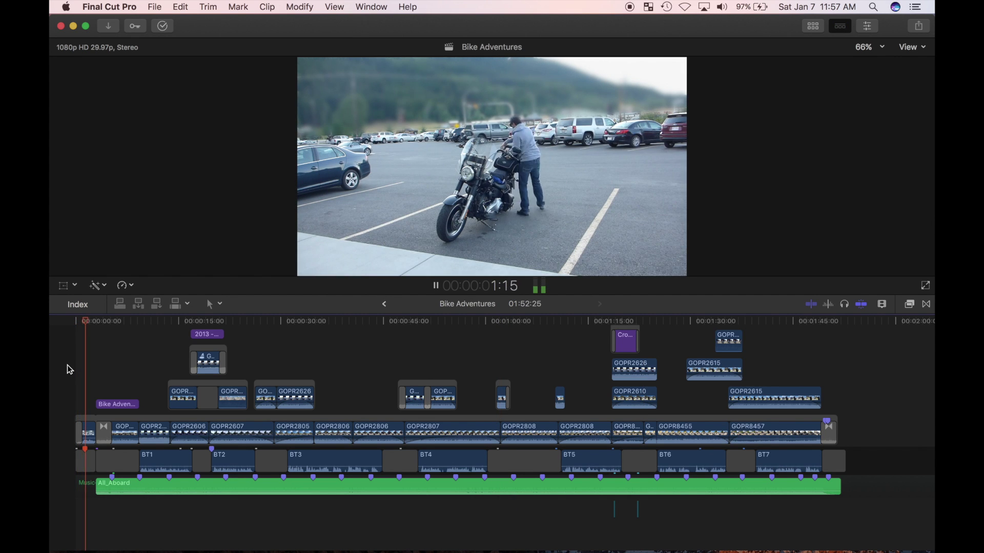